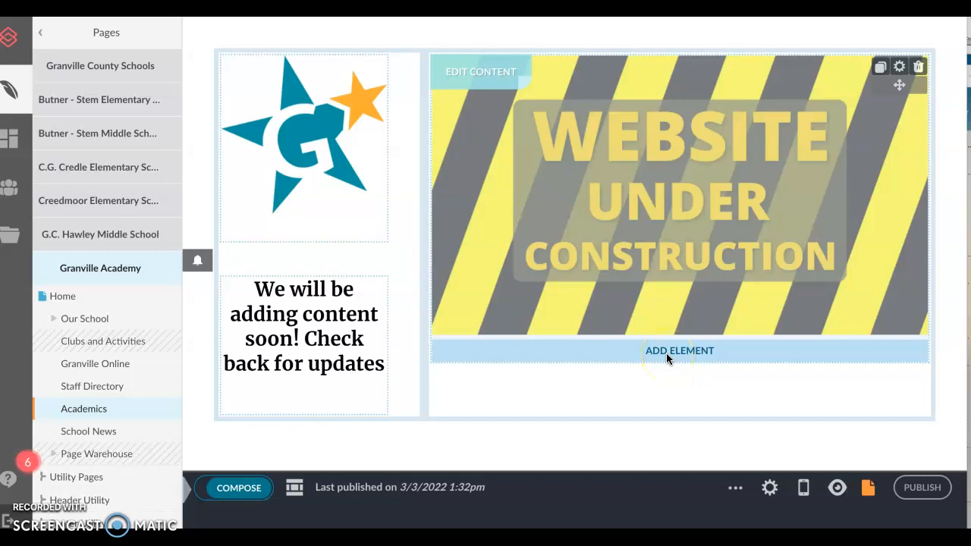
pyautogui.click(667, 355)
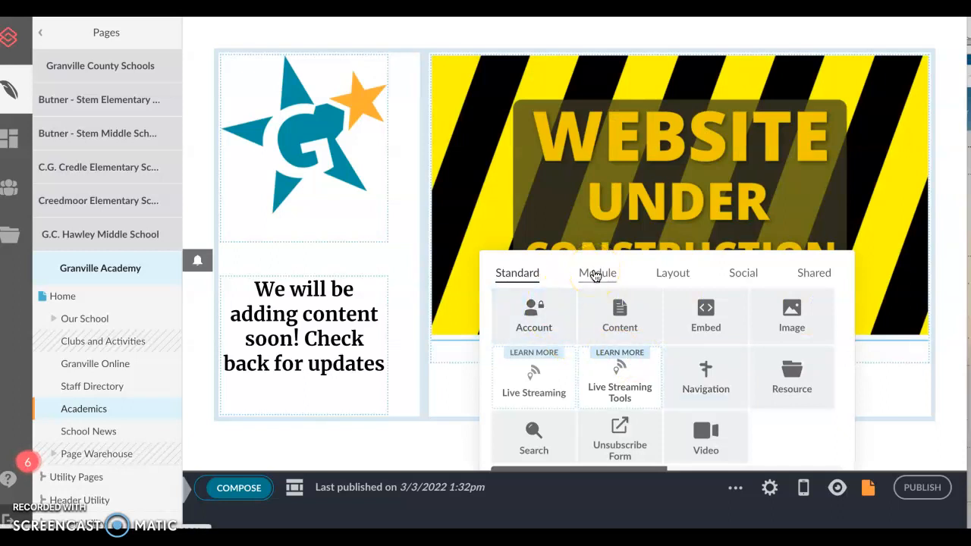
pyautogui.click(616, 306)
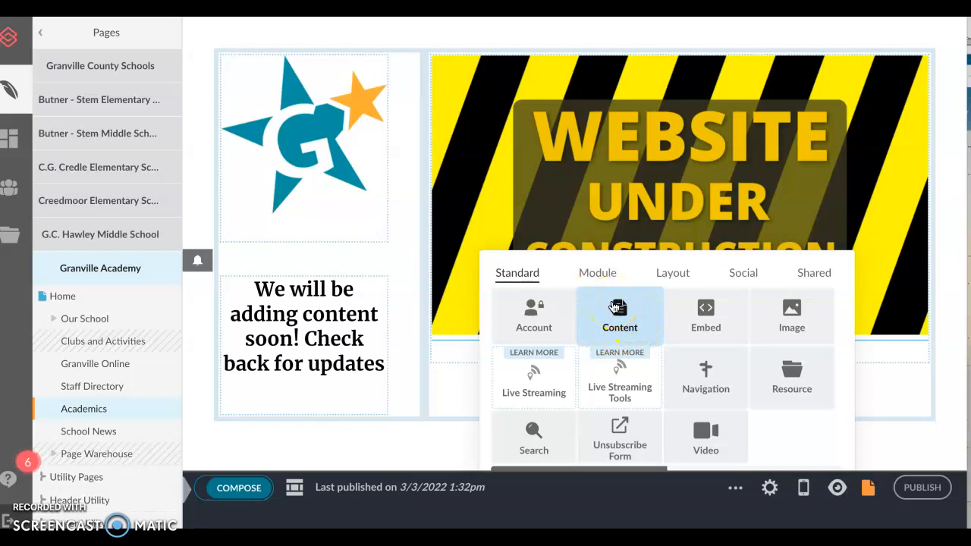
pyautogui.click(886, 429)
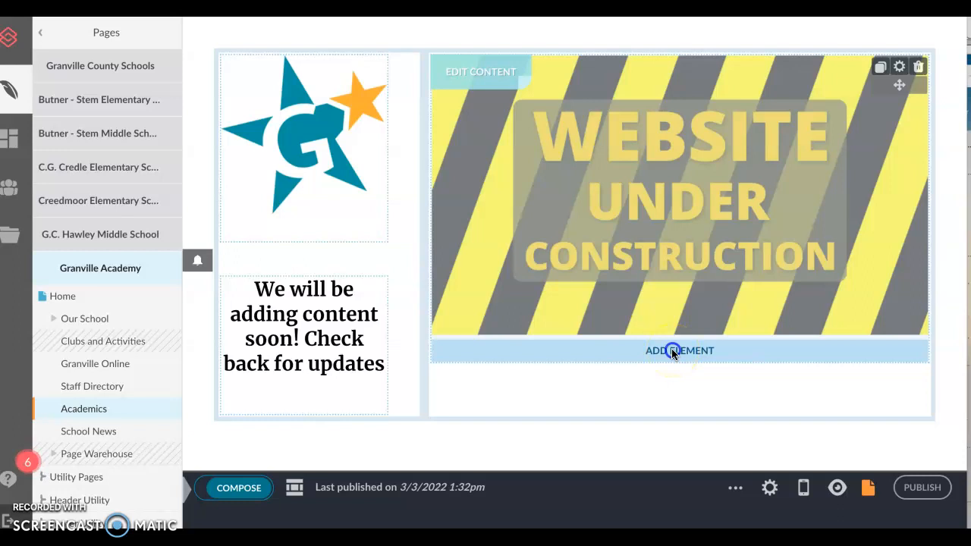
# Add a Content element below the Website Under Construction banner on the Academics page.
pyautogui.click(672, 350)
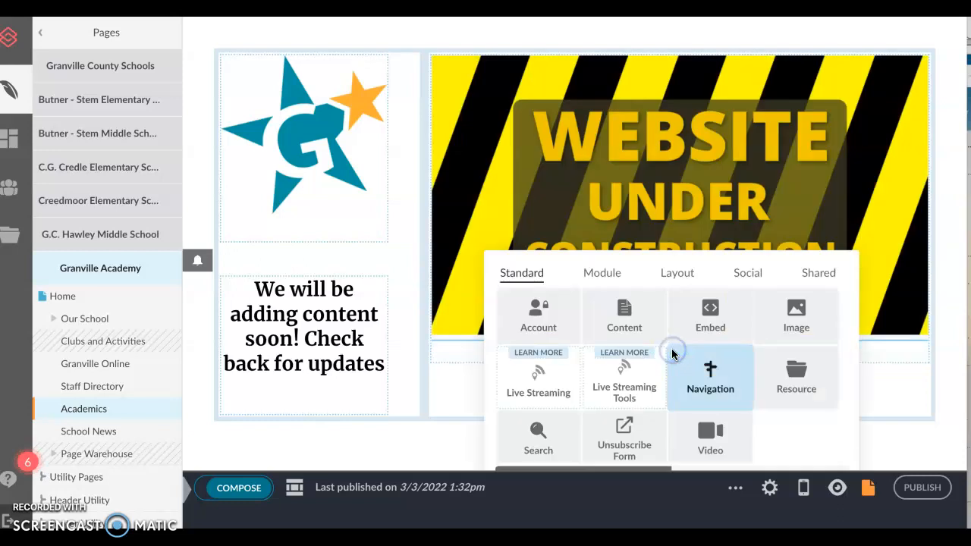
pyautogui.click(623, 307)
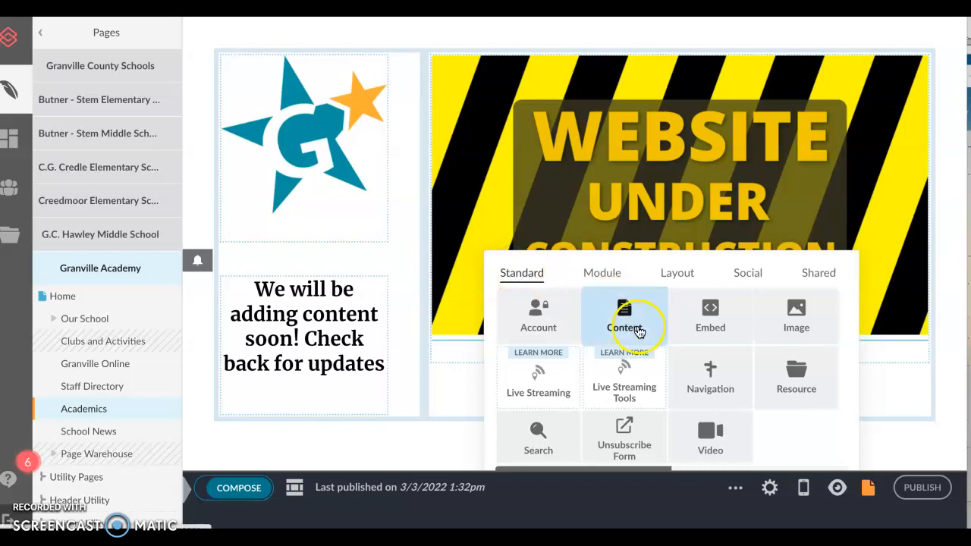
pyautogui.click(634, 325)
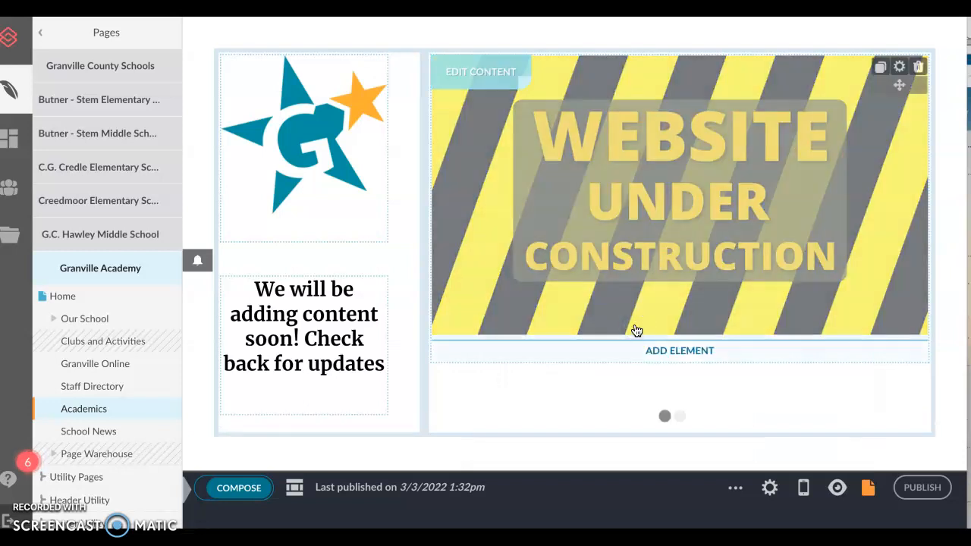
# Enter the separate lines Text, Images, Embed, Link, Styles and Titles in the new content element.
pyautogui.scroll(-2, 766, 361)
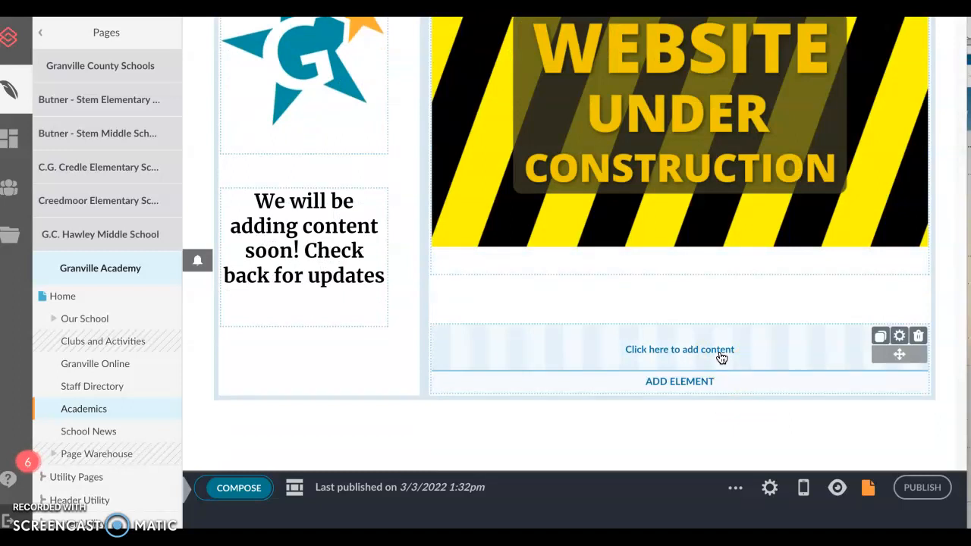
pyautogui.click(689, 352)
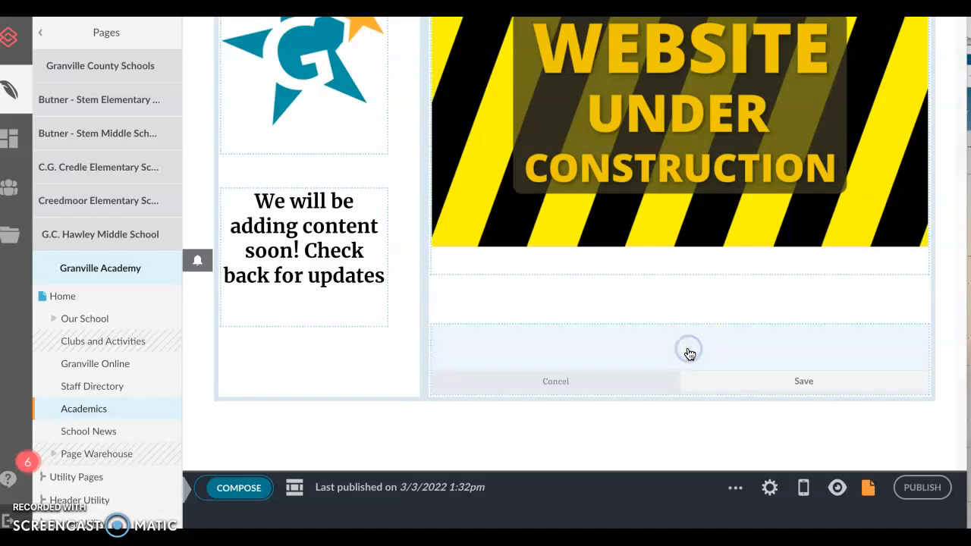
pyautogui.scroll(-2, 690, 354)
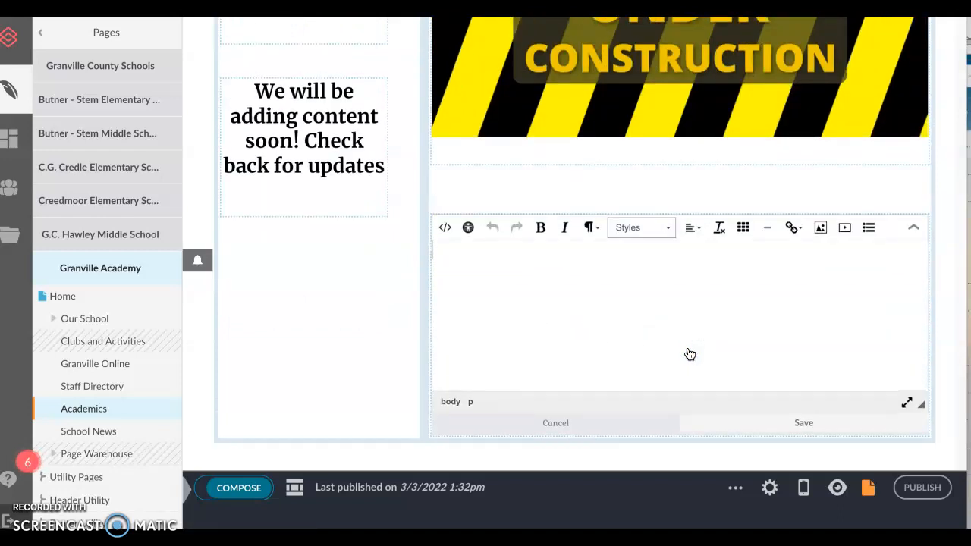
pyautogui.click(491, 266)
pyautogui.write('Text')
pyautogui.press('Return')
pyautogui.write('Images')
pyautogui.press('Return')
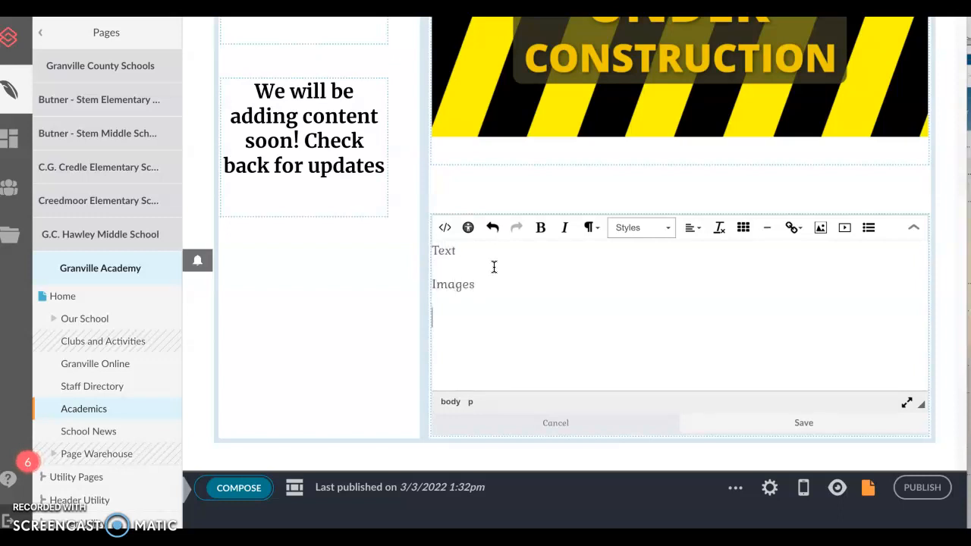
pyautogui.write('Embed ')
pyautogui.write('Link')
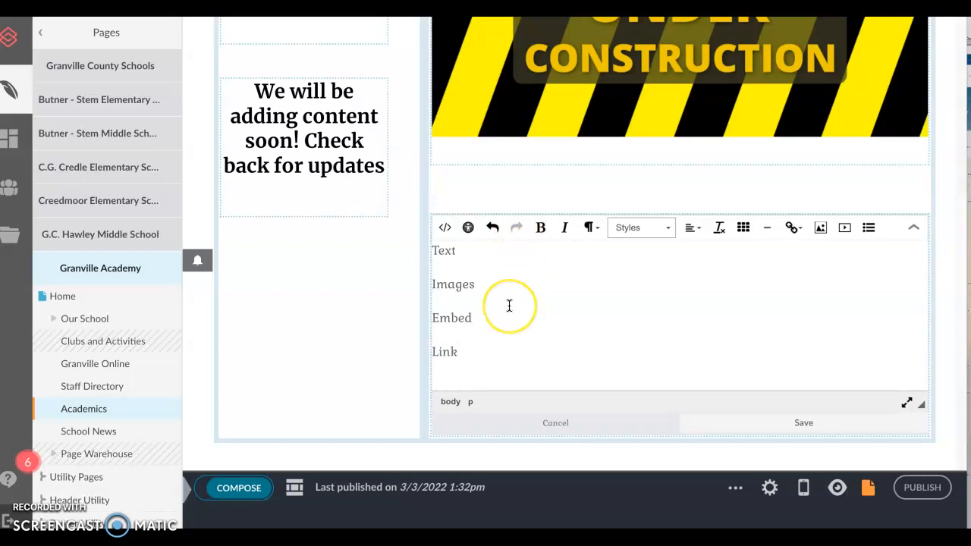
pyautogui.press('Return')
pyautogui.write('Sty')
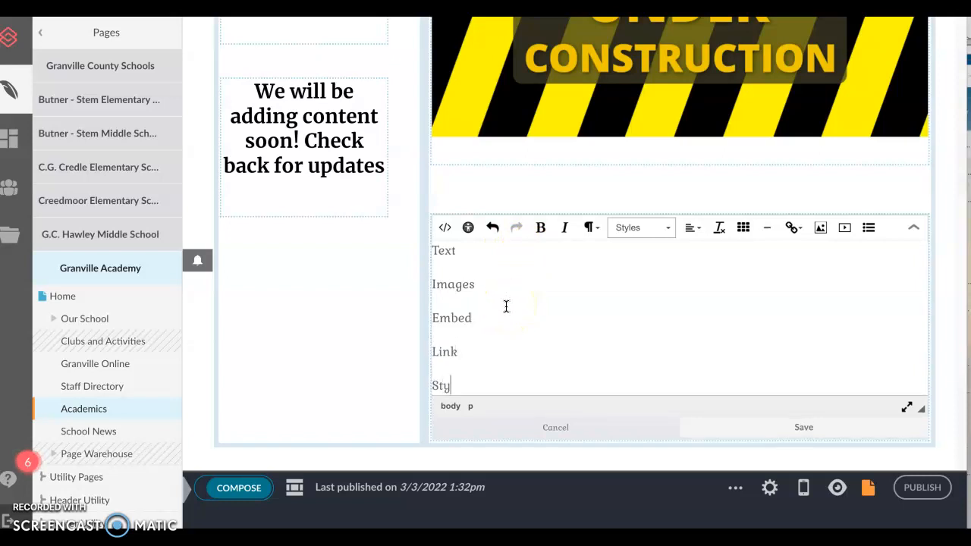
pyautogui.write('les')
pyautogui.press('Return')
pyautogui.write('Titles')
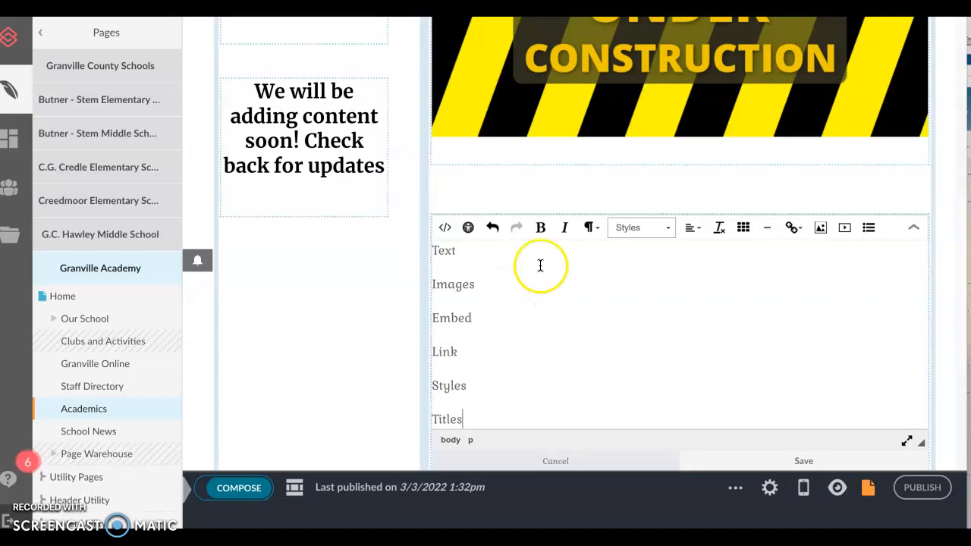
# Insert the image ThumbnailGettoKnowGA2022.png from the Granville Academy resource folder below the Titles line.
pyautogui.click(821, 228)
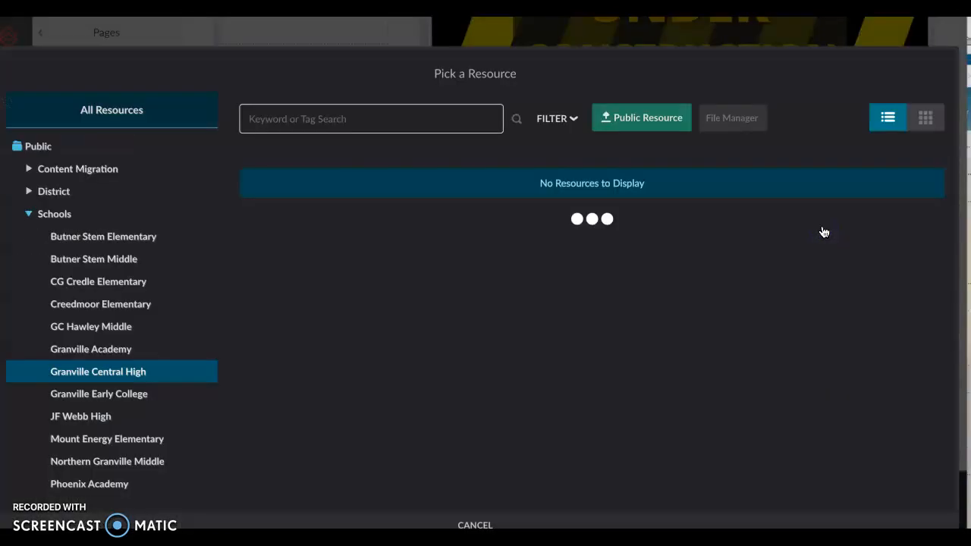
pyautogui.click(84, 355)
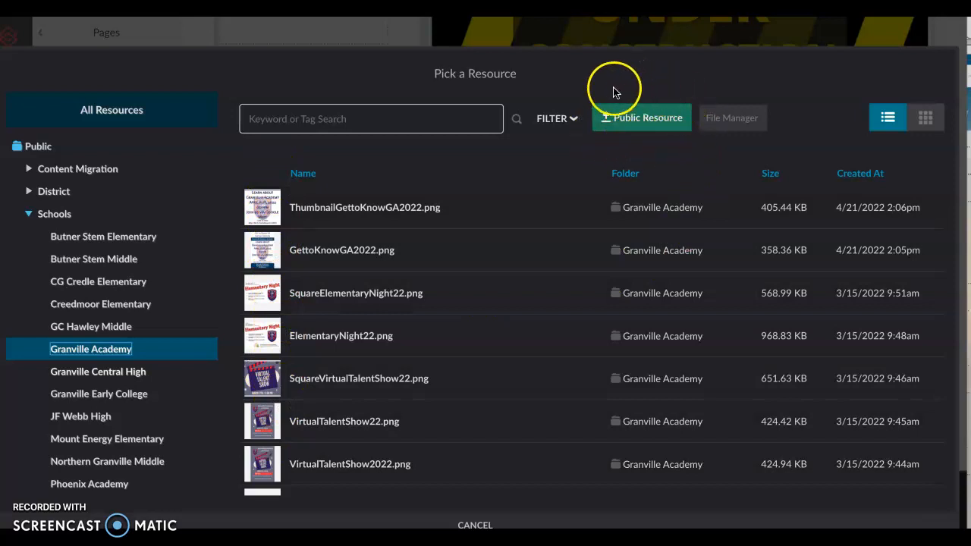
pyautogui.click(620, 132)
pyautogui.click(622, 129)
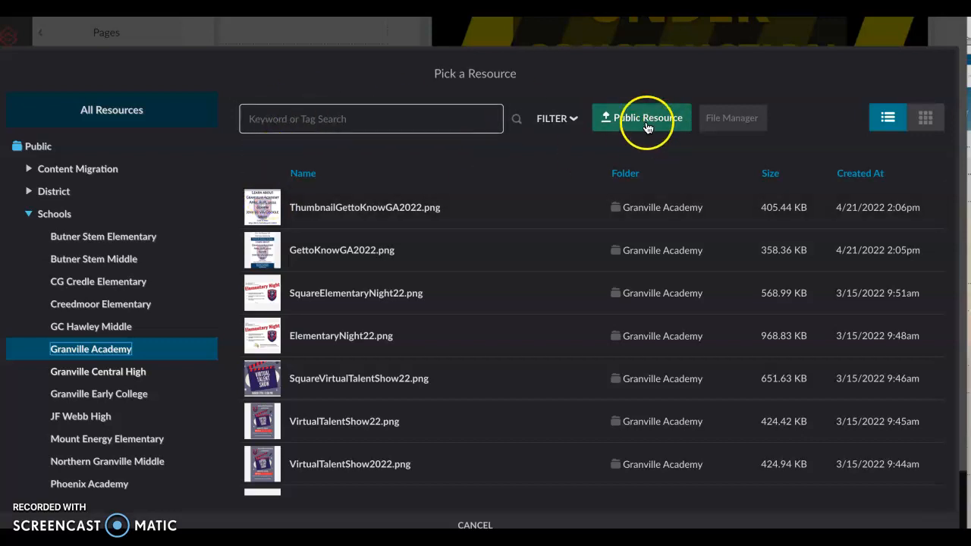
pyautogui.click(265, 203)
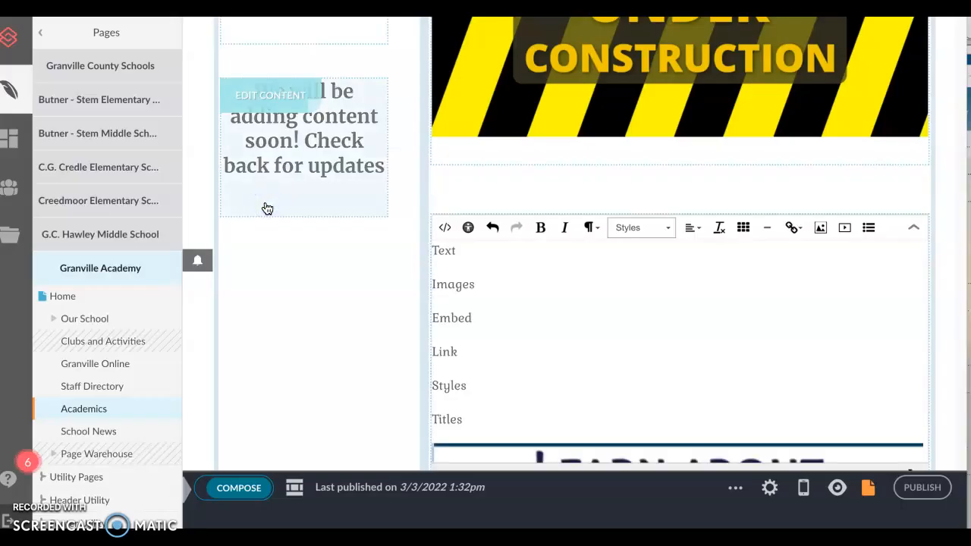
pyautogui.scroll(-3, 585, 255)
pyautogui.scroll(-1, 587, 276)
pyautogui.click(587, 277)
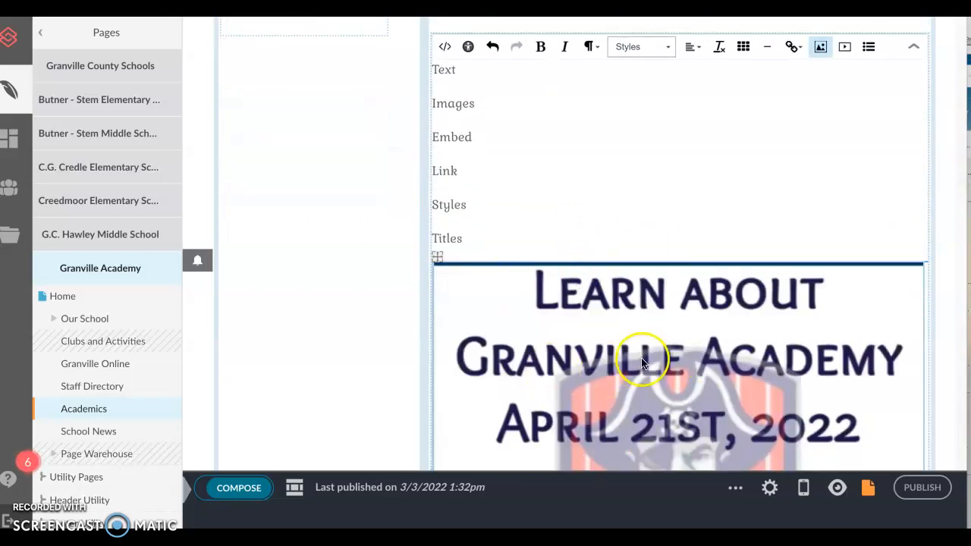
pyautogui.scroll(5, 641, 362)
pyautogui.scroll(-1, 641, 362)
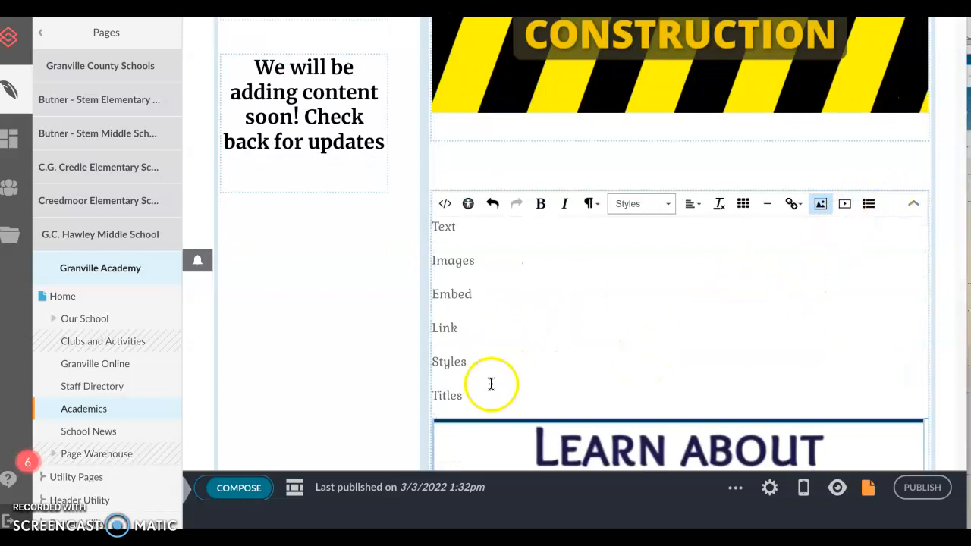
# Examine the media source dialog and the link options, including the resource picker for linking, without adding anything.
pyautogui.click(846, 206)
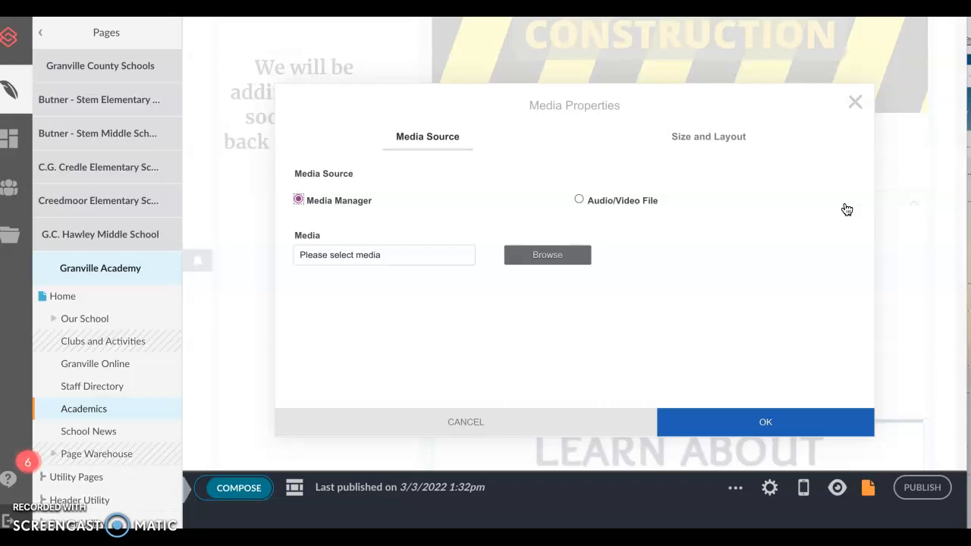
pyautogui.click(855, 102)
pyautogui.click(719, 207)
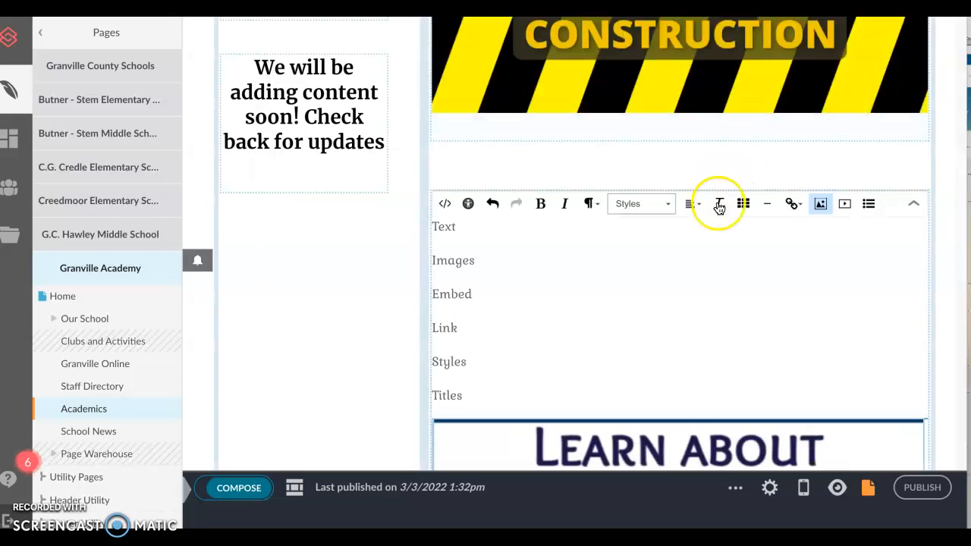
pyautogui.click(797, 206)
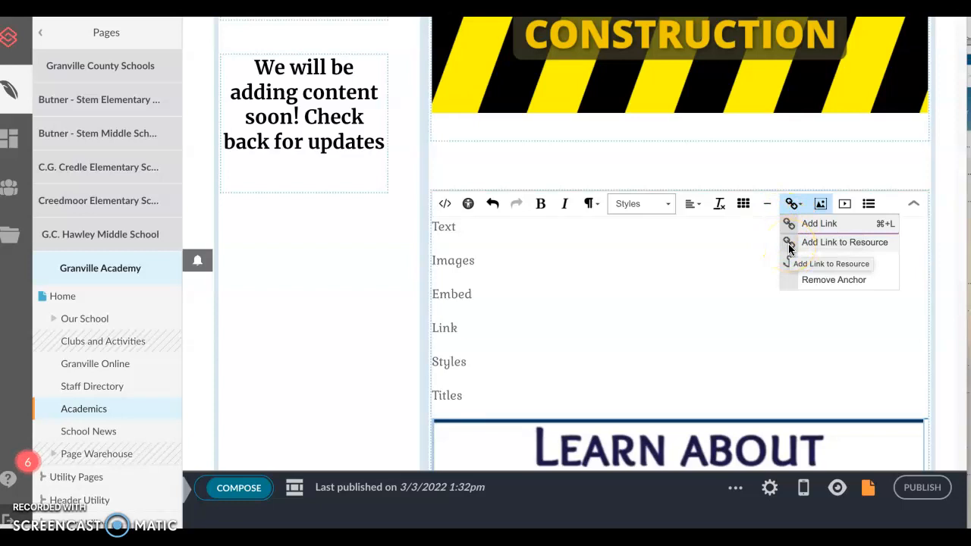
pyautogui.click(789, 244)
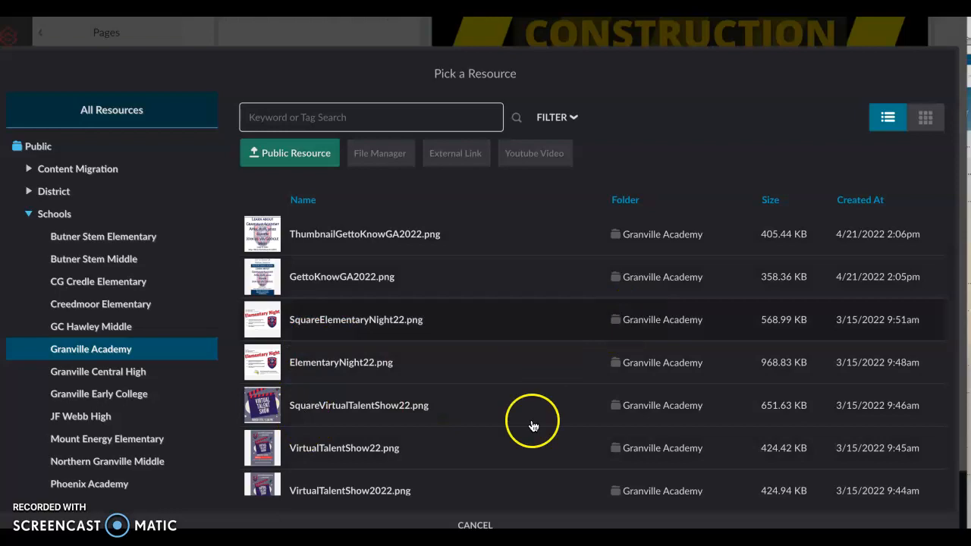
pyautogui.click(475, 524)
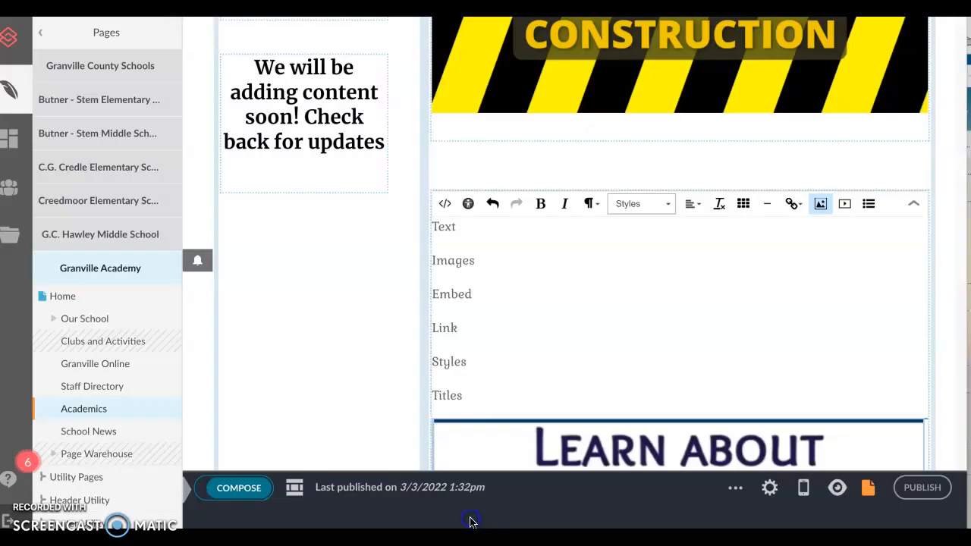
pyautogui.click(794, 207)
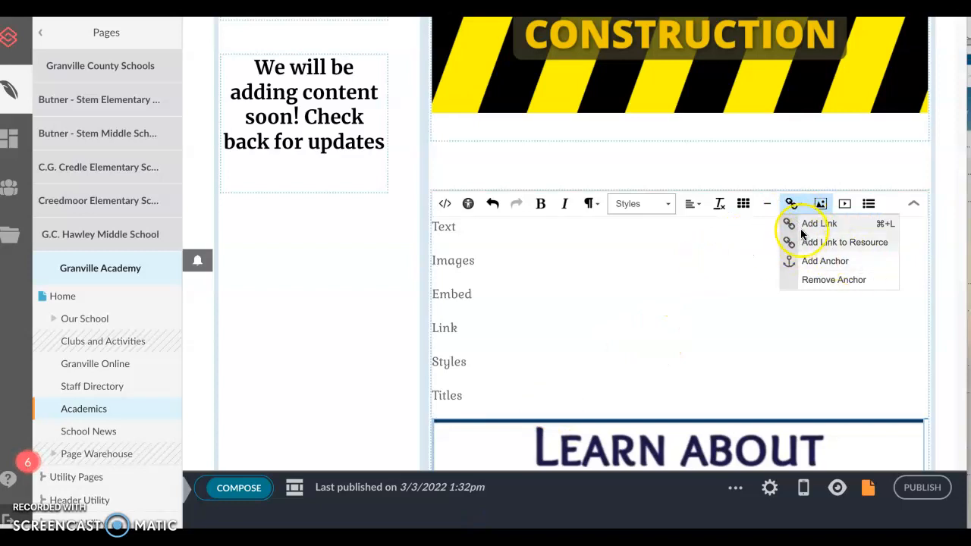
pyautogui.click(657, 314)
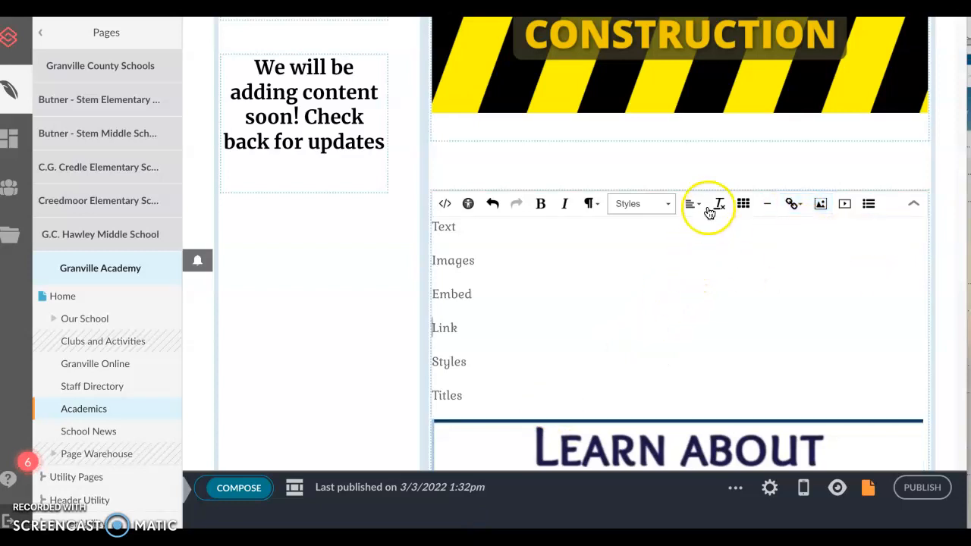
# Show the additional formatting tools and insert an empty line above the Text line.
pyautogui.click(913, 205)
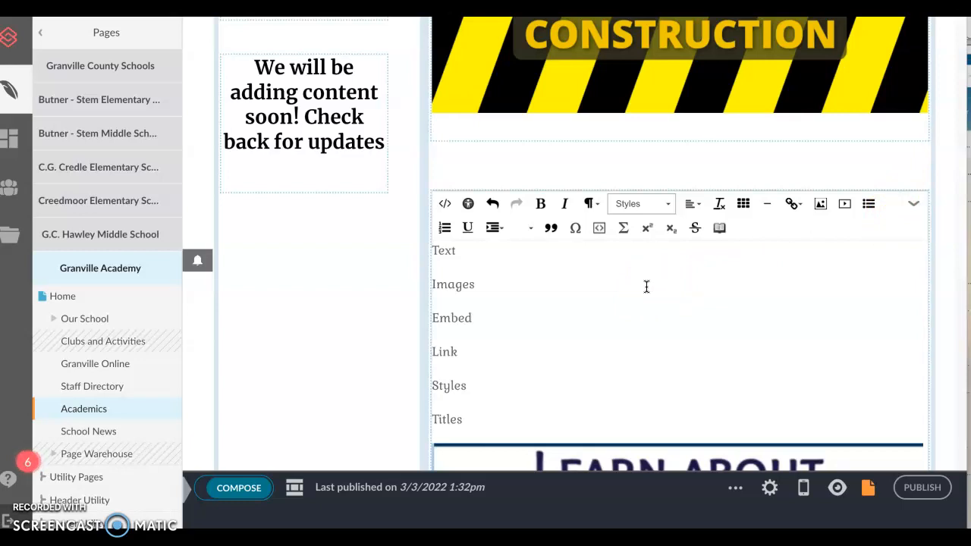
pyautogui.click(548, 337)
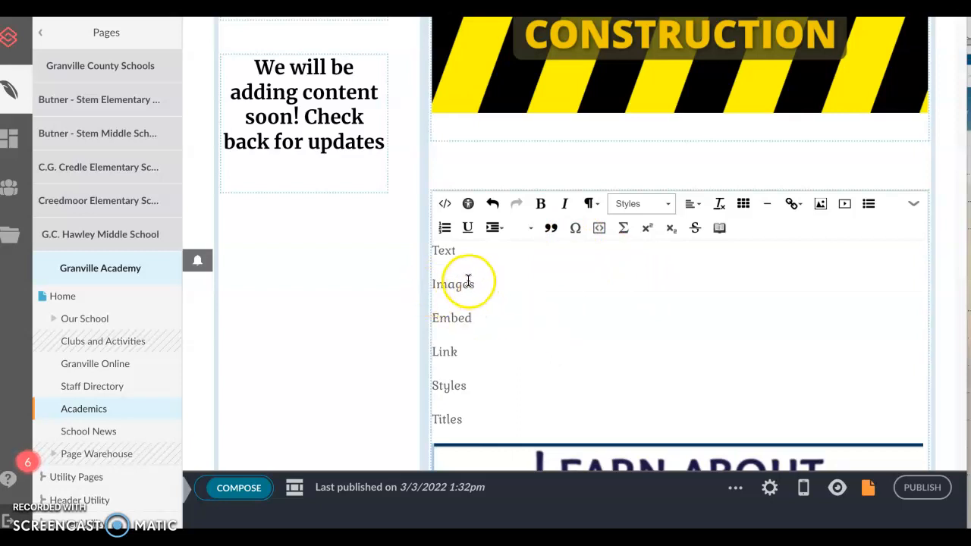
pyautogui.click(434, 250)
pyautogui.press('Return')
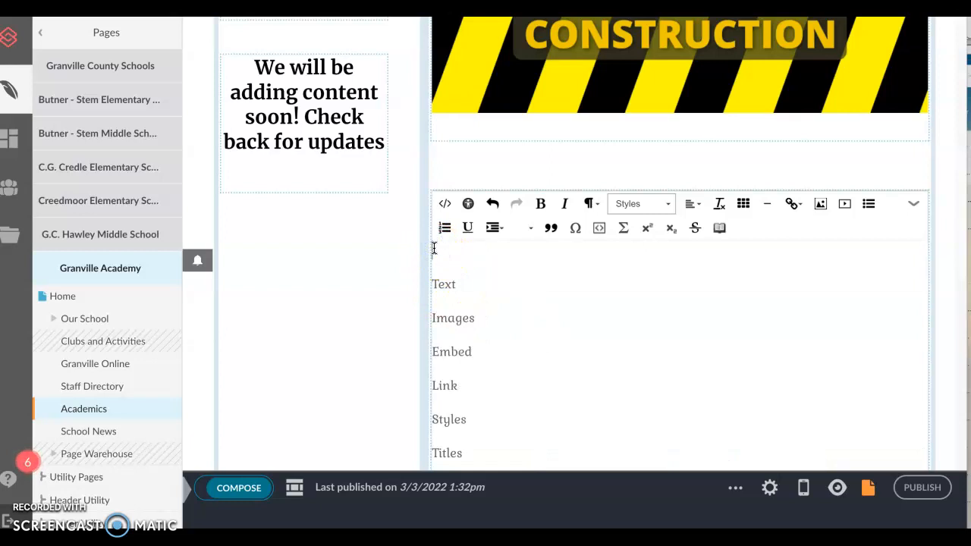
# Apply the Heading 3 paragraph format to the empty line above the Text line.
pyautogui.click(591, 204)
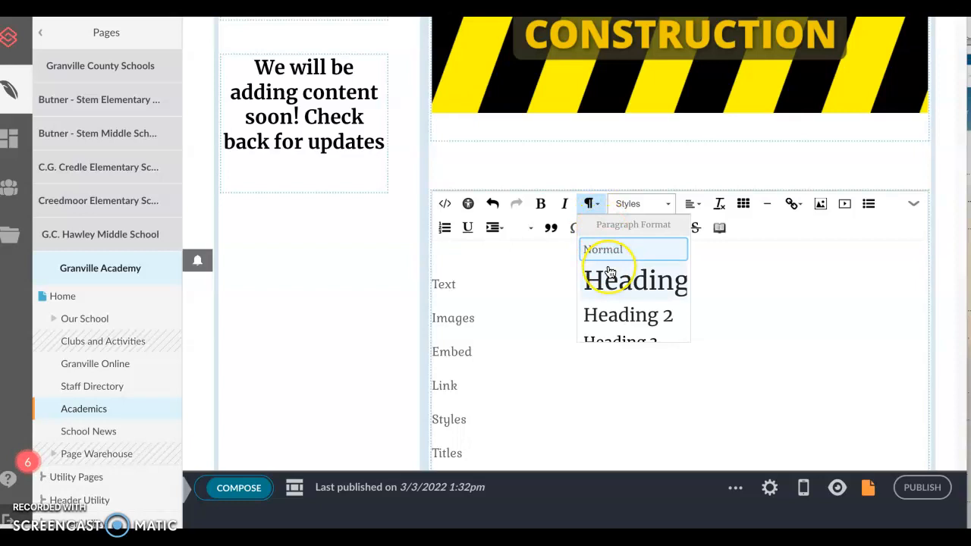
pyautogui.scroll(-2, 609, 273)
pyautogui.scroll(-2, 609, 273)
pyautogui.scroll(3, 613, 275)
pyautogui.click(609, 309)
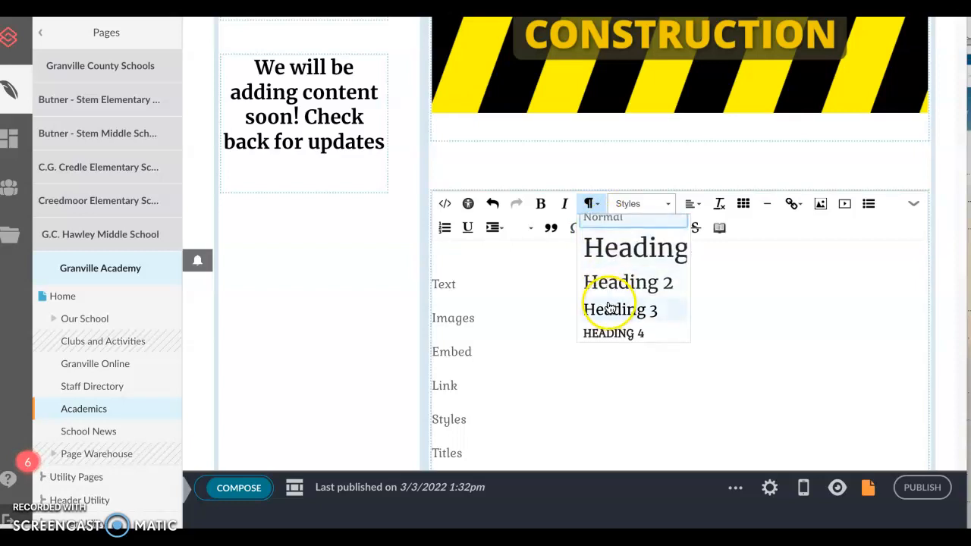
pyautogui.click(609, 309)
pyautogui.click(525, 273)
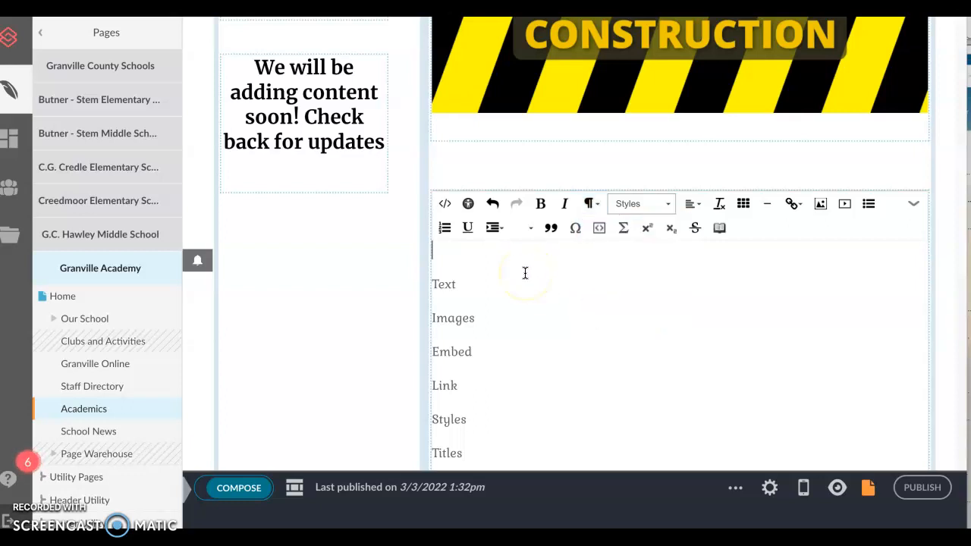
# Enter the heading text Title and start a new line below it.
pyautogui.write('title')
pyautogui.press('BackSpace')
pyautogui.press('BackSpace')
pyautogui.press('BackSpace')
pyautogui.write('title')
pyautogui.press('BackSpace')
pyautogui.press('BackSpace')
pyautogui.press('BackSpace')
pyautogui.press('BackSpace')
pyautogui.press('BackSpace')
pyautogui.write('Titl')
pyautogui.press('Return')
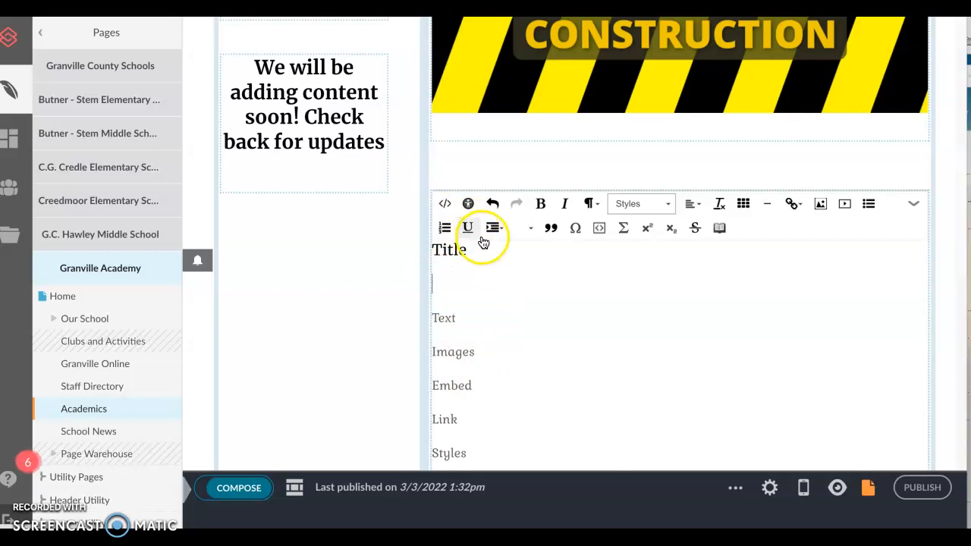
# Format the empty line below Title as Heading 6, enter the text TYPE HEADING 6 and start a new line.
pyautogui.click(589, 204)
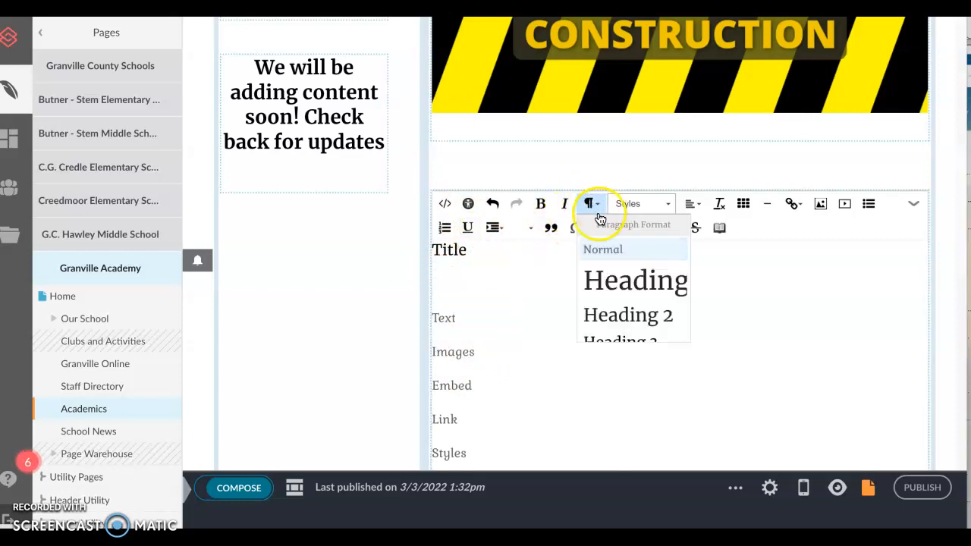
pyautogui.scroll(-3, 624, 280)
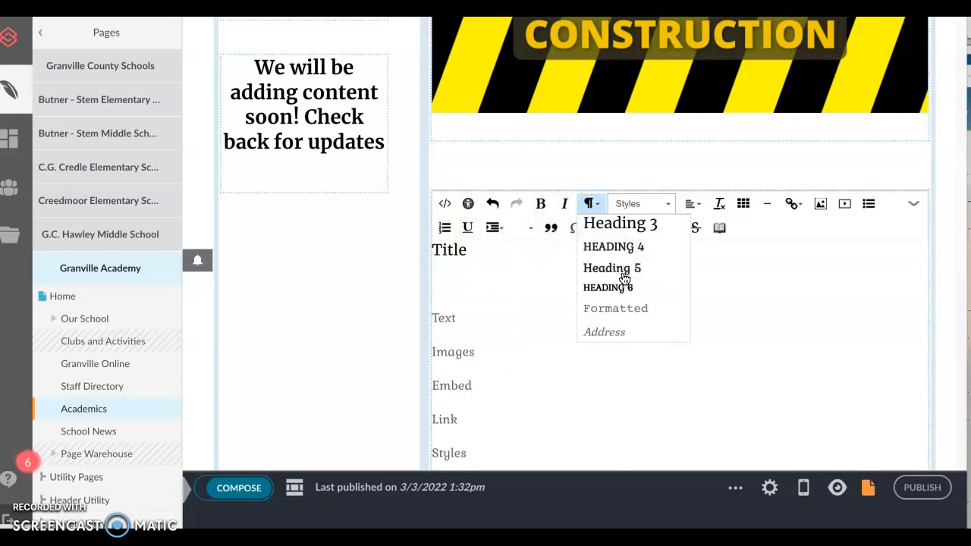
pyautogui.click(617, 293)
pyautogui.write('TYPE HEADING')
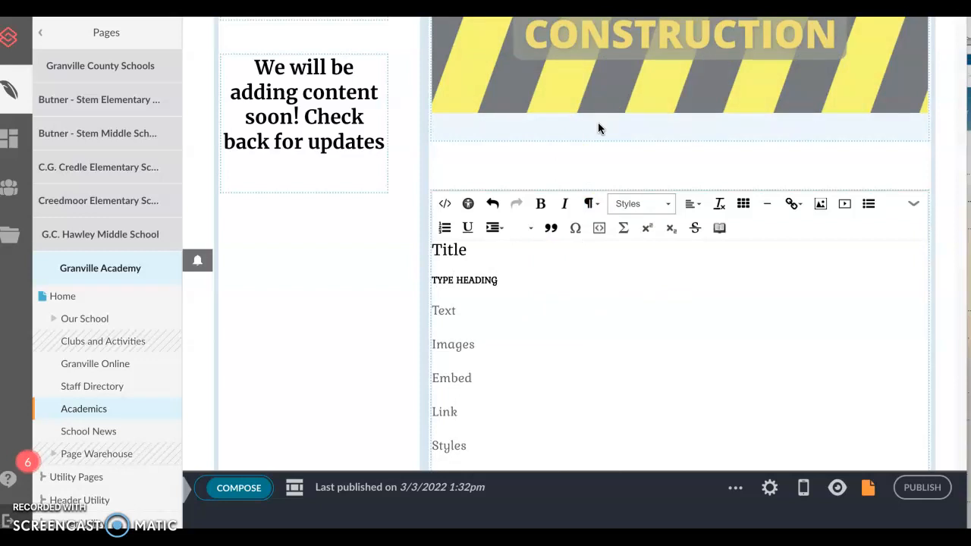
pyautogui.click(486, 297)
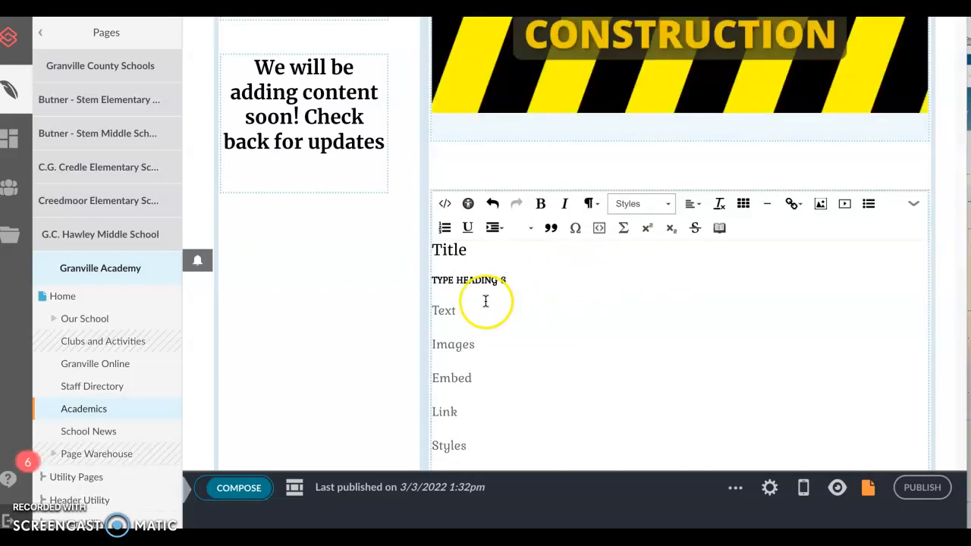
pyautogui.press('Return')
# Examine the available inline styles, from the button styles to content-callout and lead-in, without applying any.
pyautogui.click(605, 222)
pyautogui.click(629, 205)
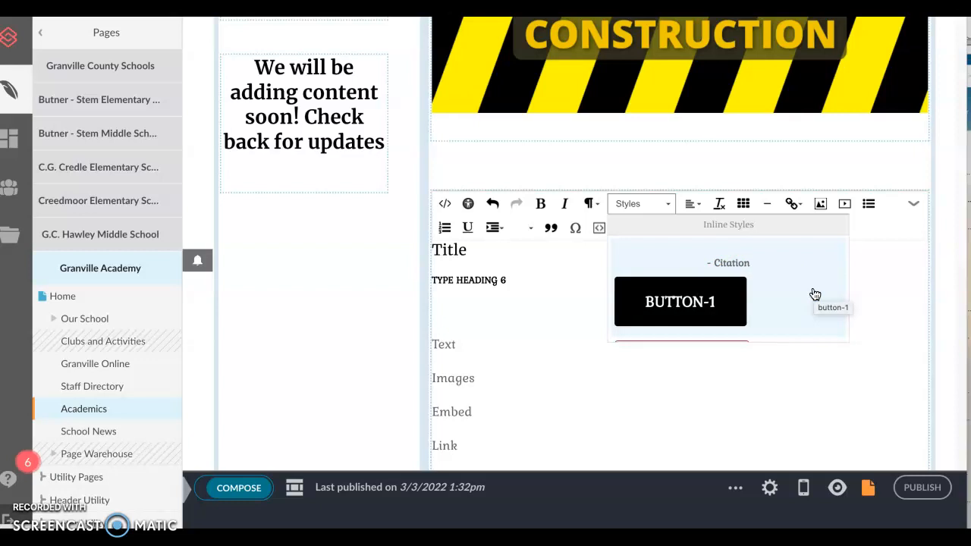
pyautogui.scroll(-1, 815, 294)
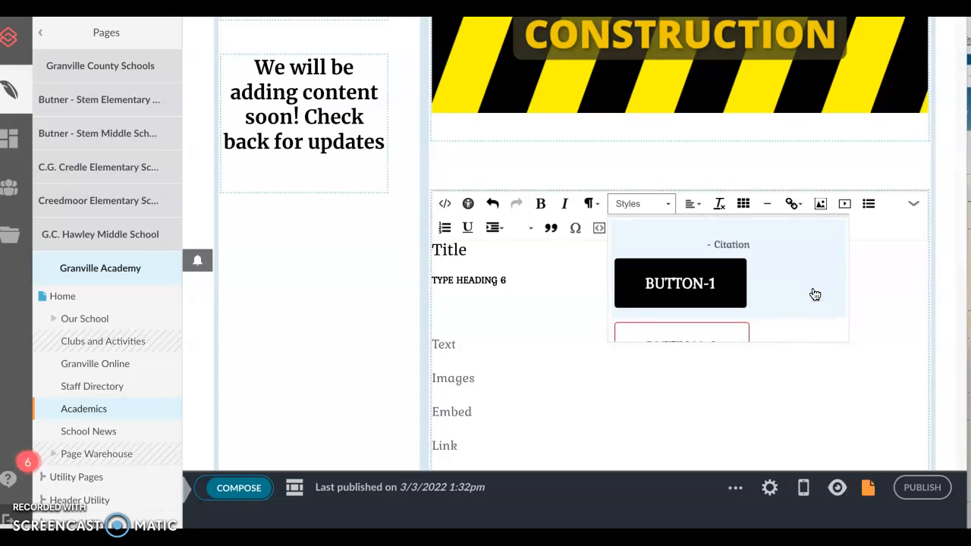
pyautogui.scroll(-3, 814, 294)
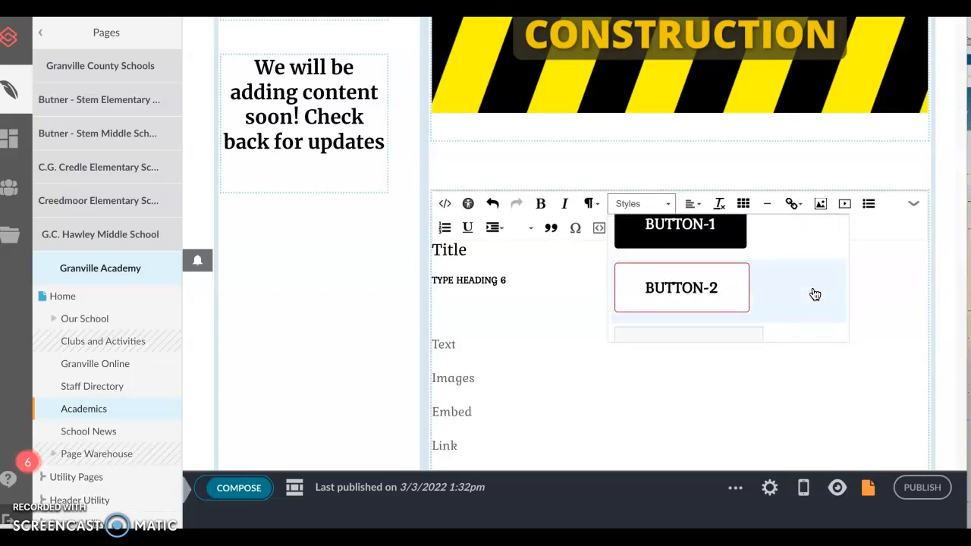
pyautogui.scroll(-5, 815, 294)
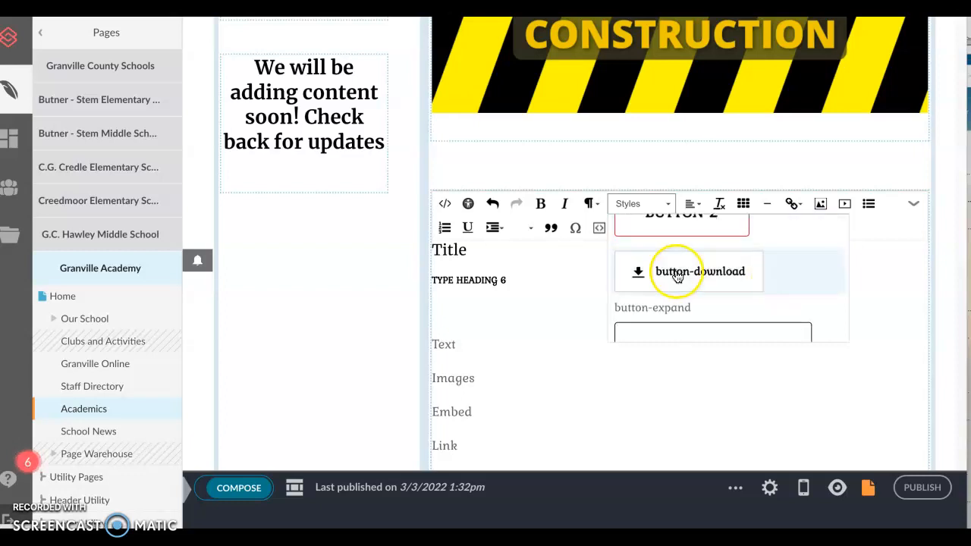
pyautogui.scroll(-4, 798, 280)
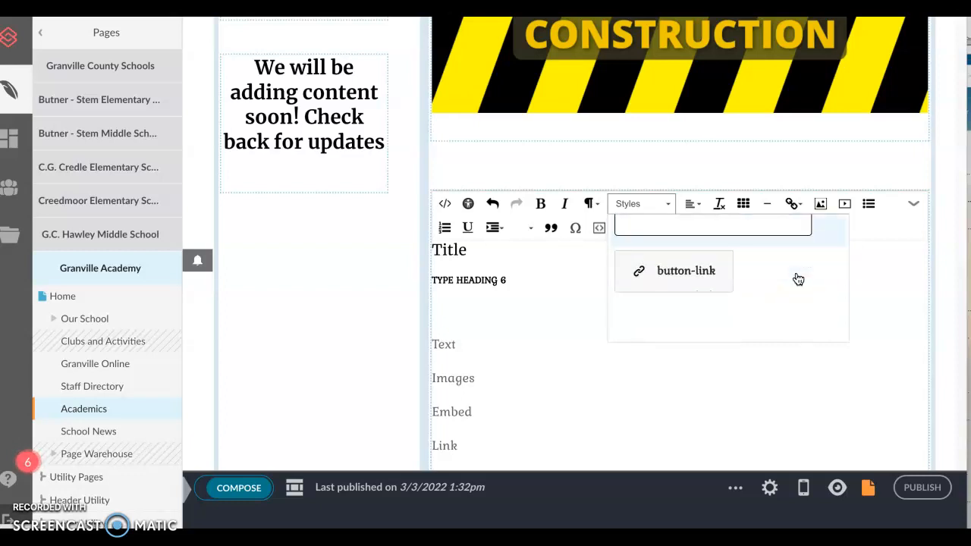
pyautogui.scroll(-1, 798, 280)
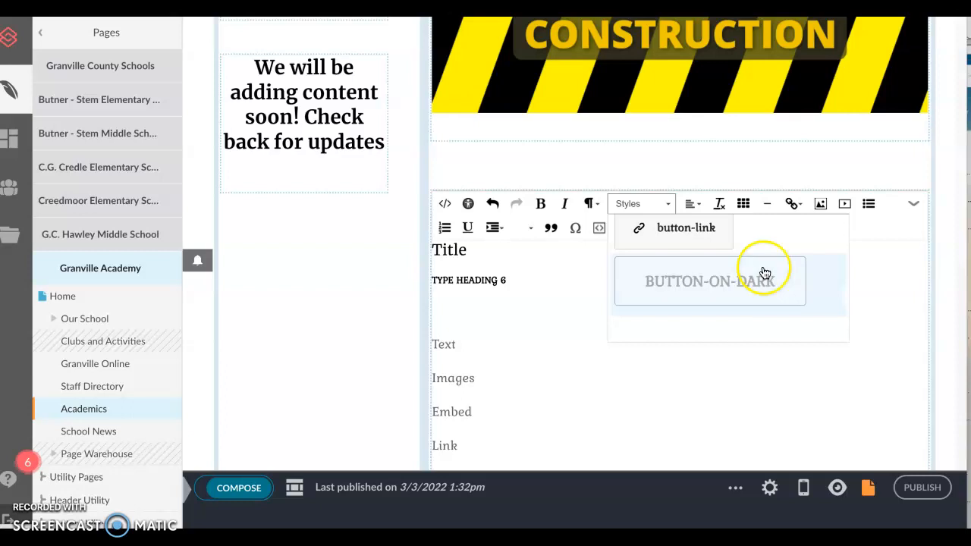
pyautogui.click(708, 298)
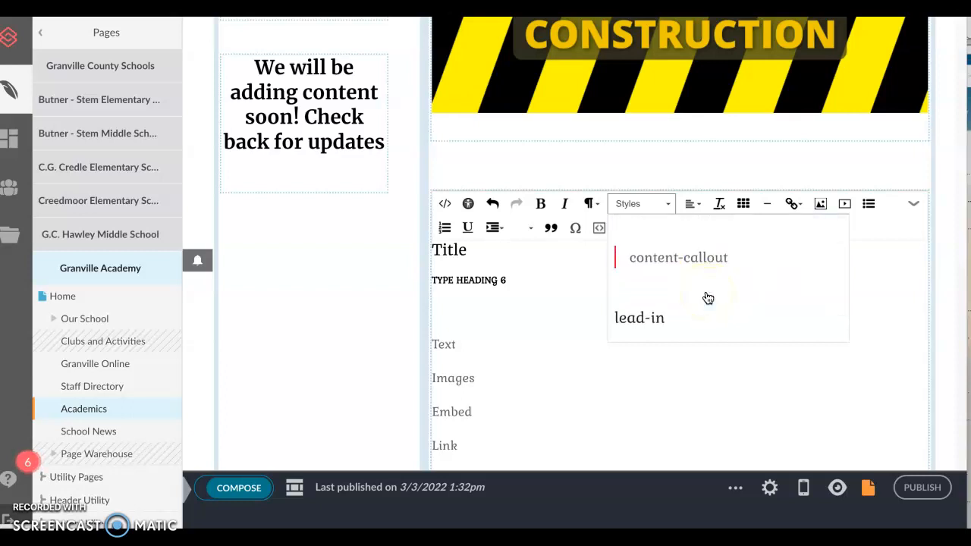
pyautogui.scroll(-1, 708, 298)
pyautogui.click(686, 232)
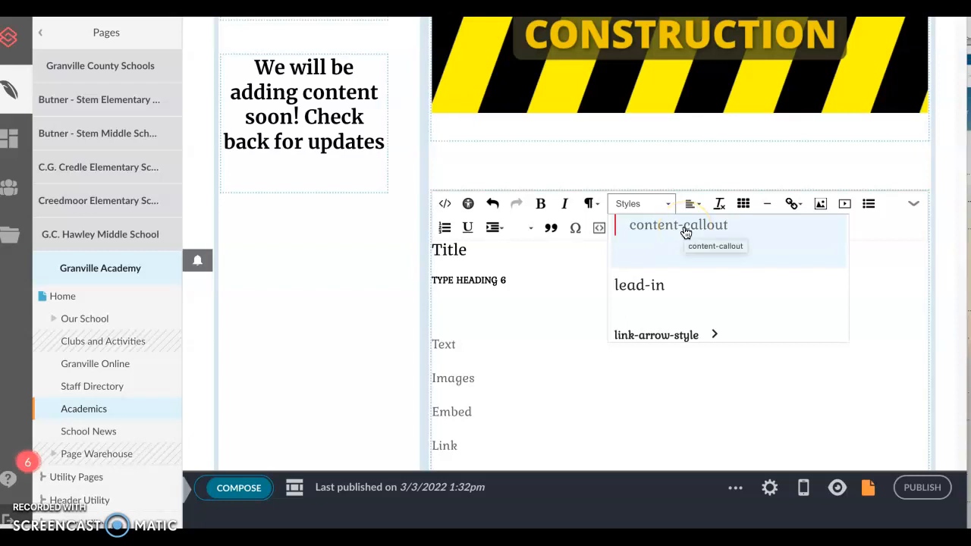
pyautogui.click(502, 324)
pyautogui.click(492, 365)
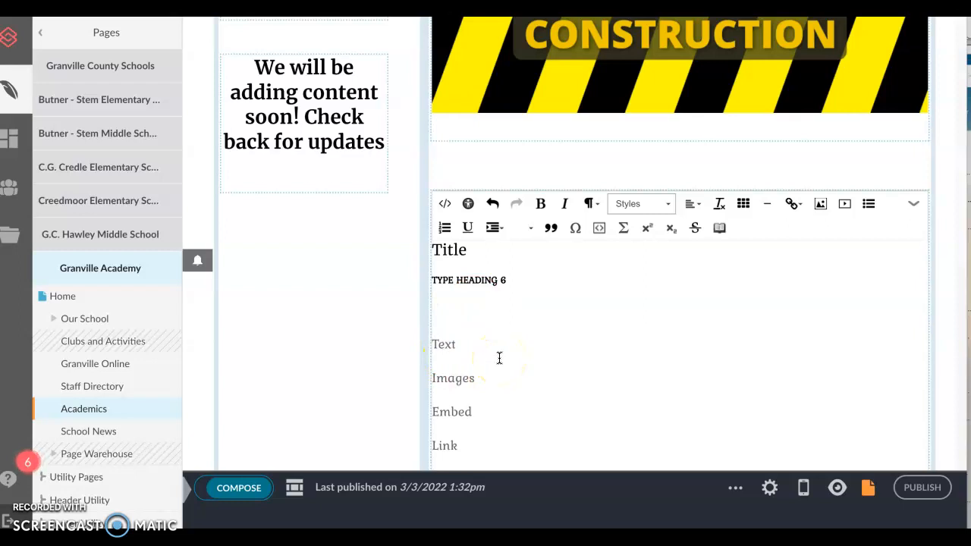
# Save the edited content element below the construction banner.
pyautogui.scroll(-1, 499, 358)
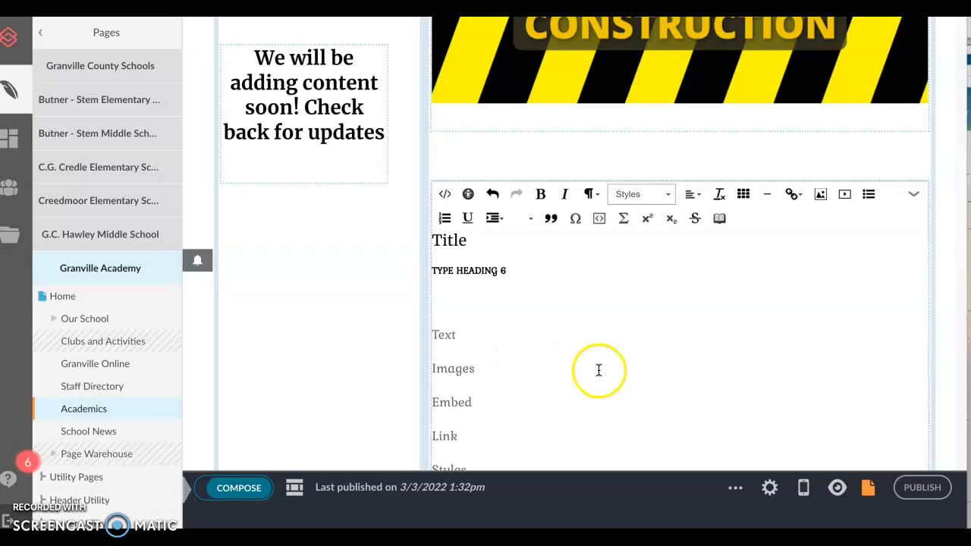
pyautogui.scroll(-2, 567, 348)
pyautogui.scroll(-6, 567, 347)
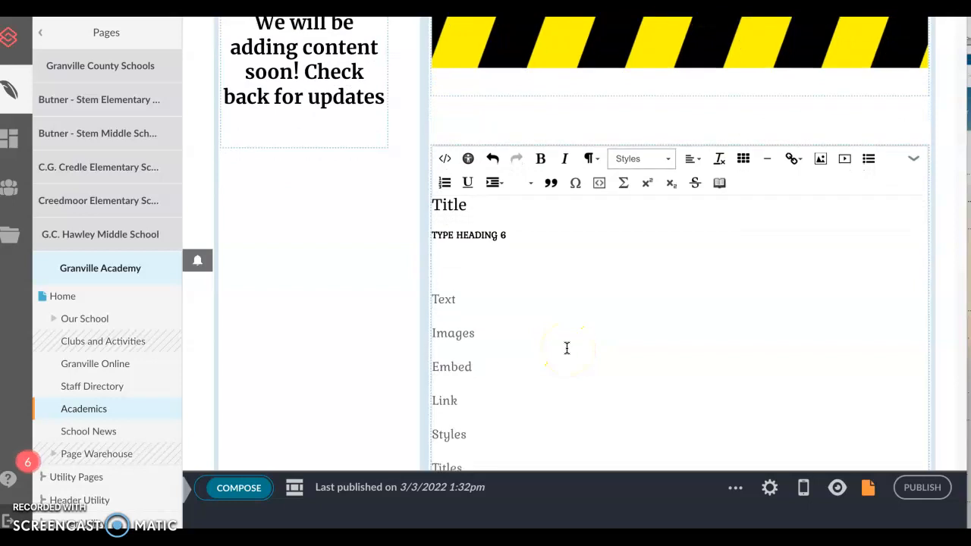
pyautogui.scroll(-10, 567, 348)
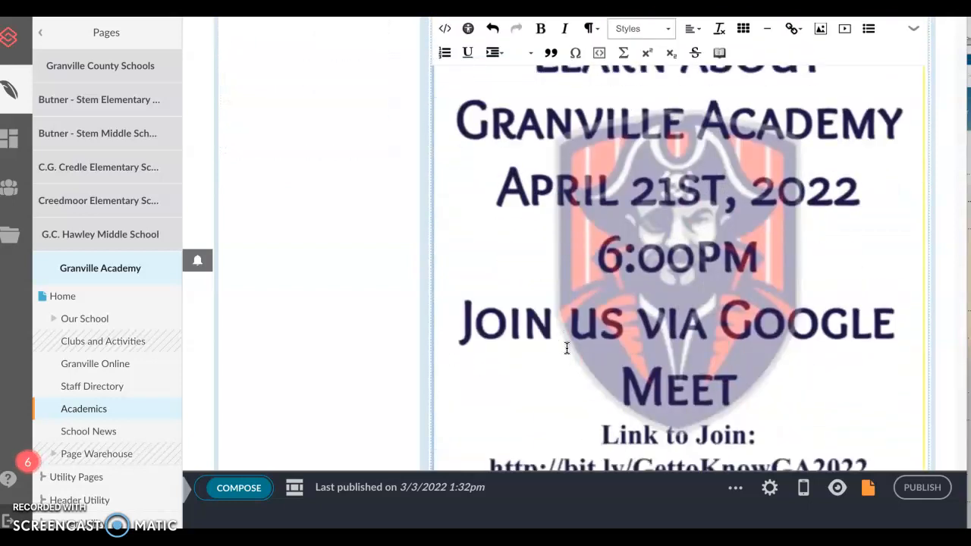
pyautogui.click(801, 262)
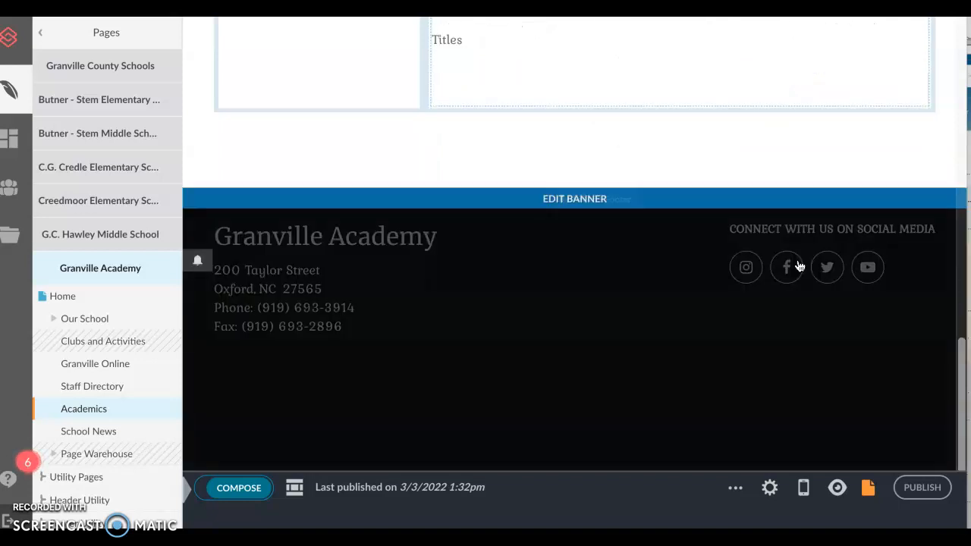
# Reopen the saved content element for editing and save it again without changes.
pyautogui.scroll(4, 795, 258)
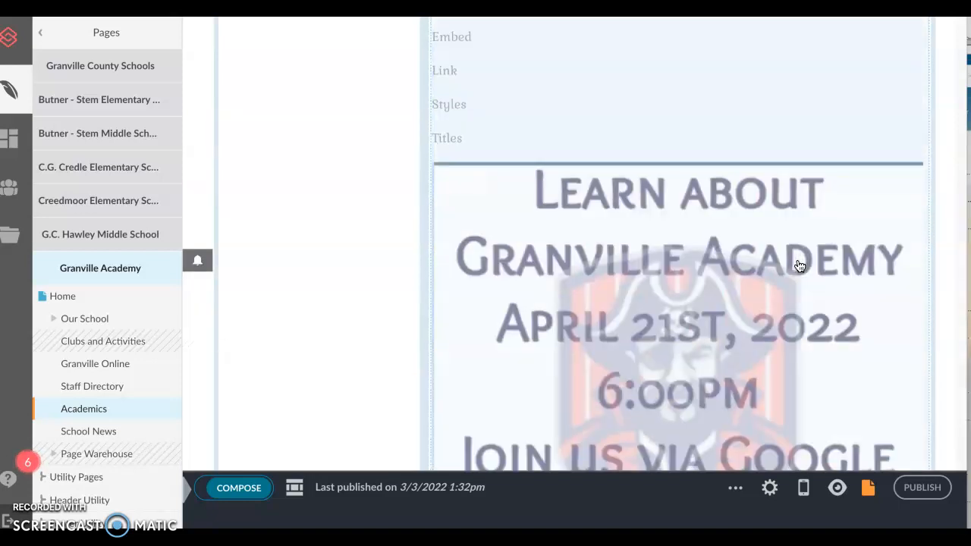
pyautogui.scroll(3, 797, 264)
pyautogui.click(497, 372)
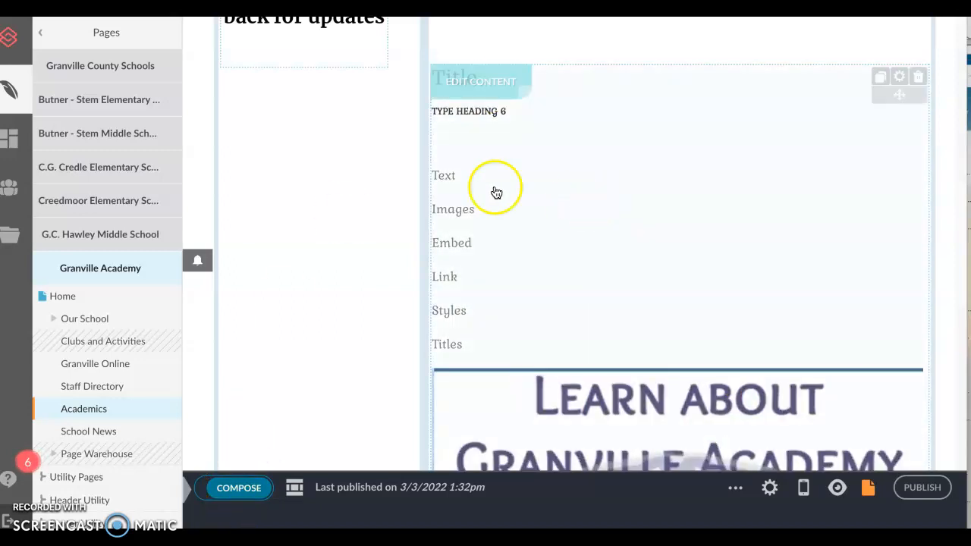
pyautogui.click(480, 85)
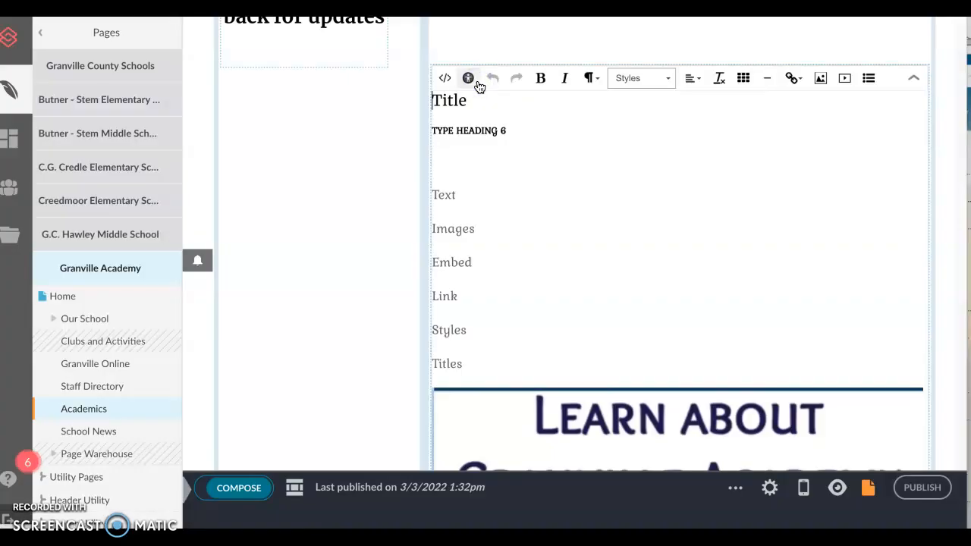
pyautogui.scroll(-8, 657, 281)
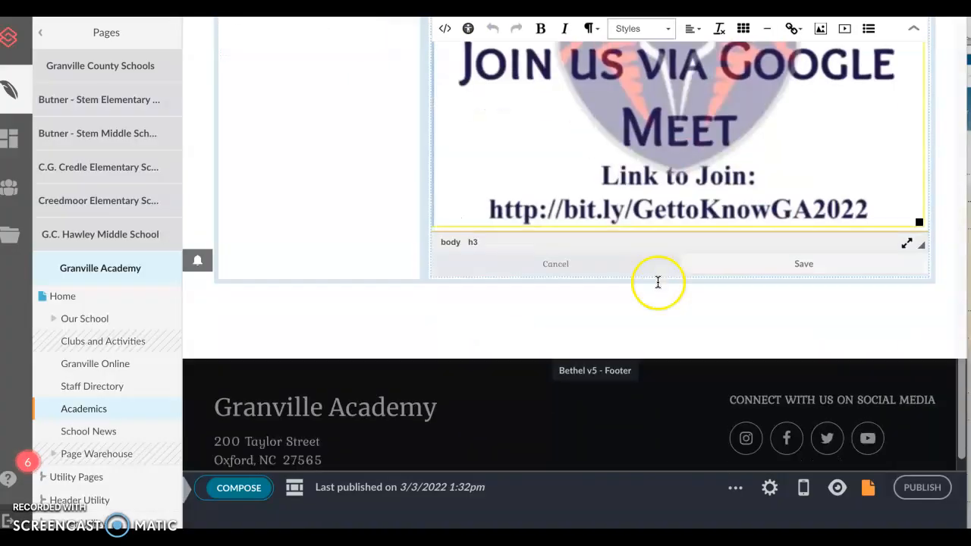
pyautogui.click(814, 266)
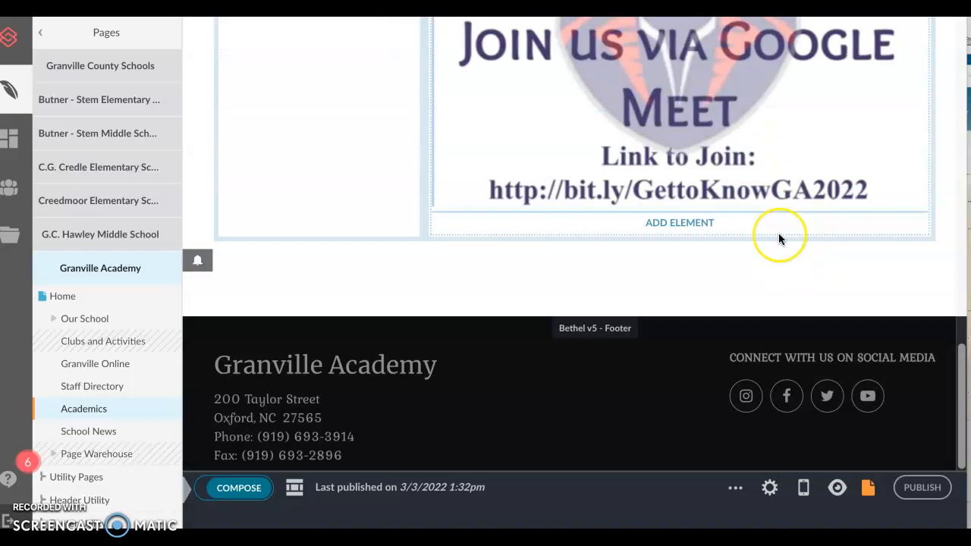
# Examine the content element's design settings, including the header and footer content, and leave them without saving.
pyautogui.scroll(4, 778, 236)
pyautogui.scroll(3, 778, 238)
pyautogui.scroll(4, 779, 239)
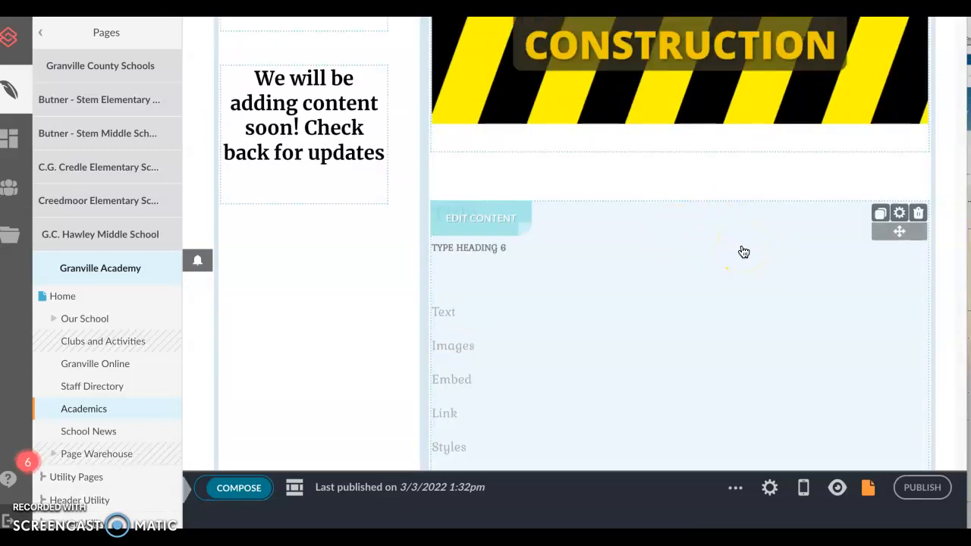
pyautogui.click(917, 214)
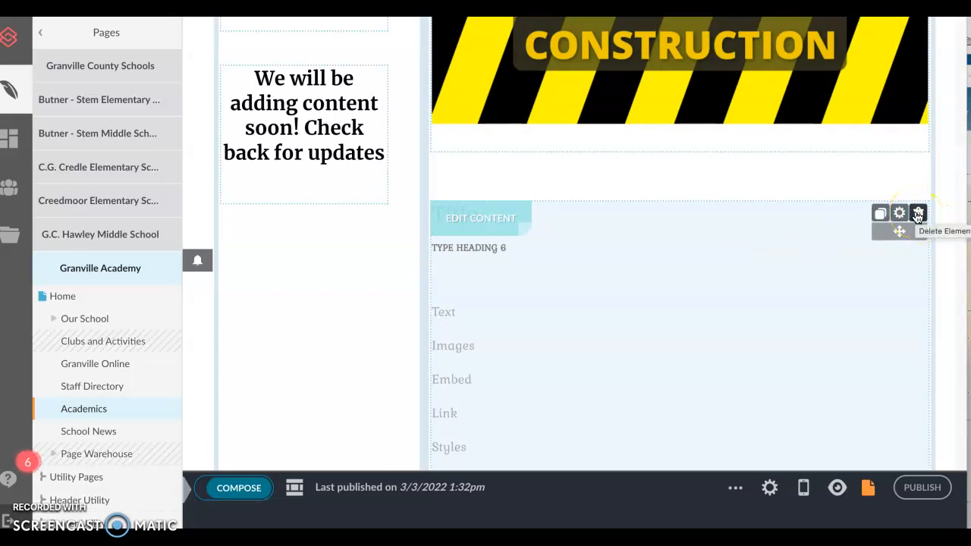
pyautogui.click(899, 213)
pyautogui.click(722, 211)
pyautogui.click(271, 154)
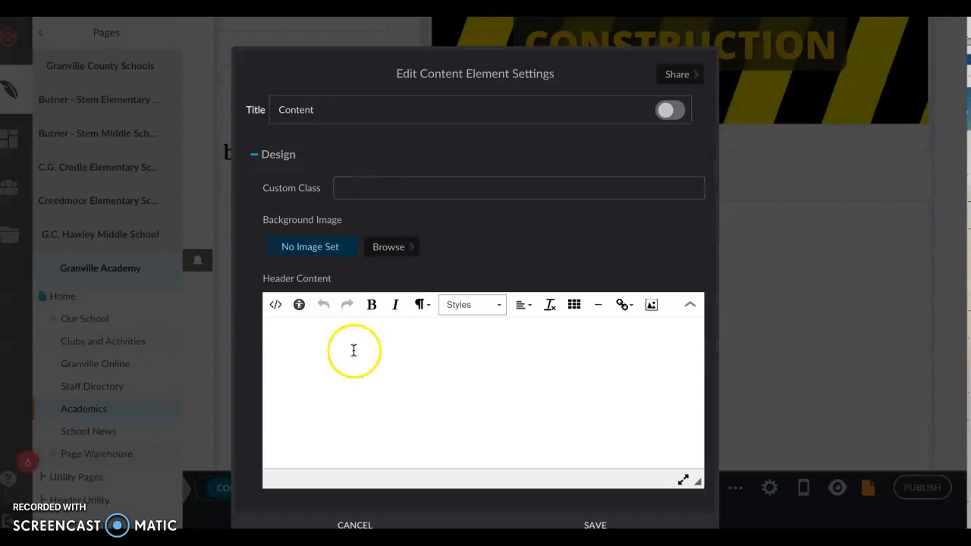
pyautogui.click(323, 361)
pyautogui.scroll(-2, 322, 362)
pyautogui.click(314, 451)
pyautogui.scroll(2, 313, 449)
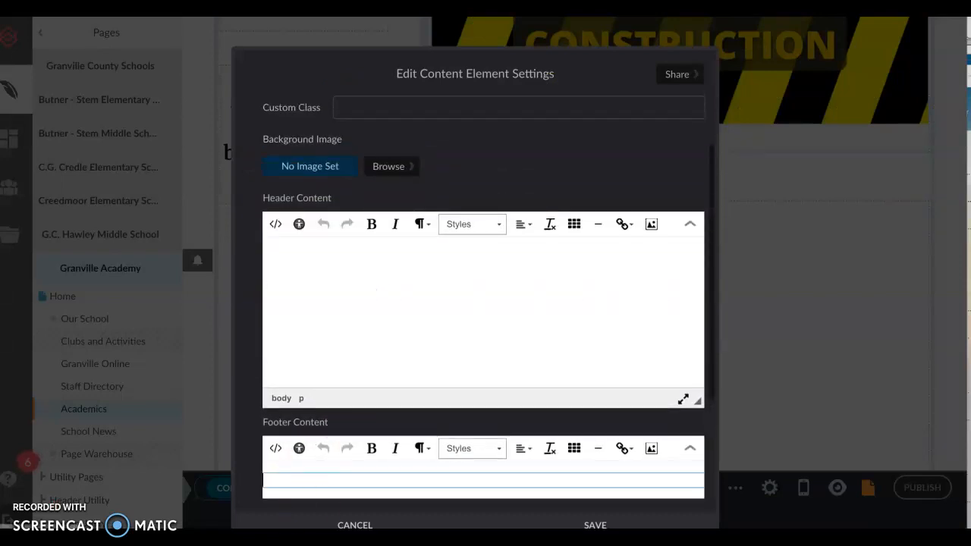
pyautogui.click(353, 525)
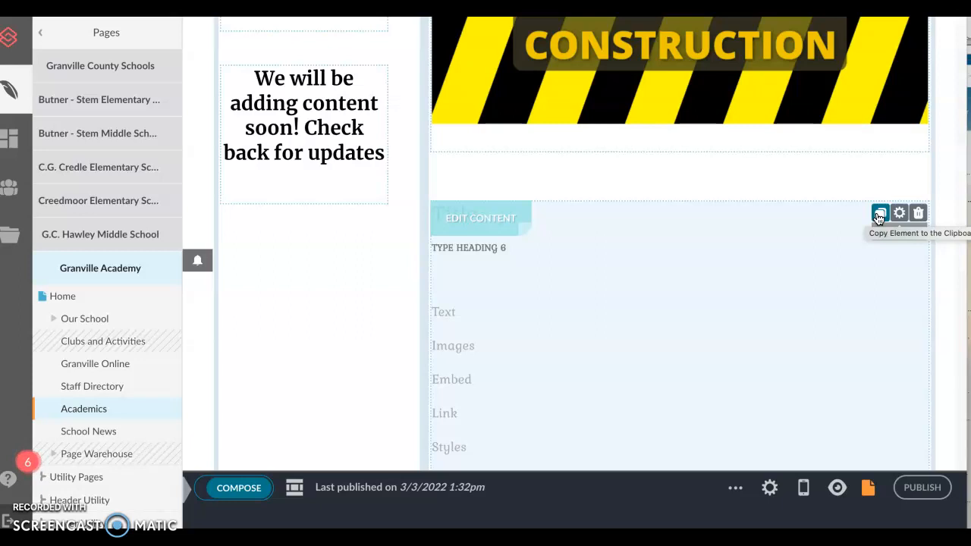
# Publish the Academics page immediately, without a comment.
pyautogui.click(922, 489)
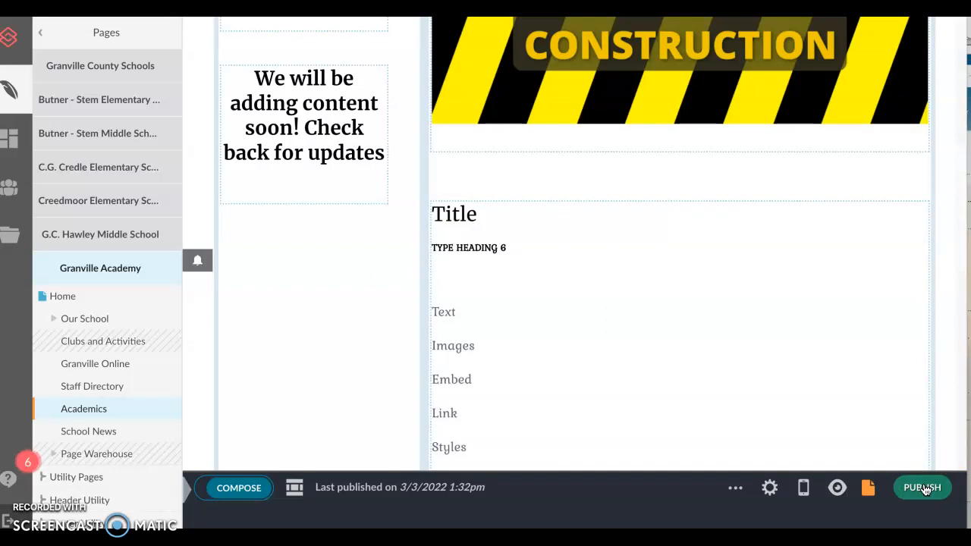
pyautogui.click(924, 489)
pyautogui.click(920, 489)
pyautogui.click(584, 176)
pyautogui.click(444, 114)
pyautogui.click(517, 119)
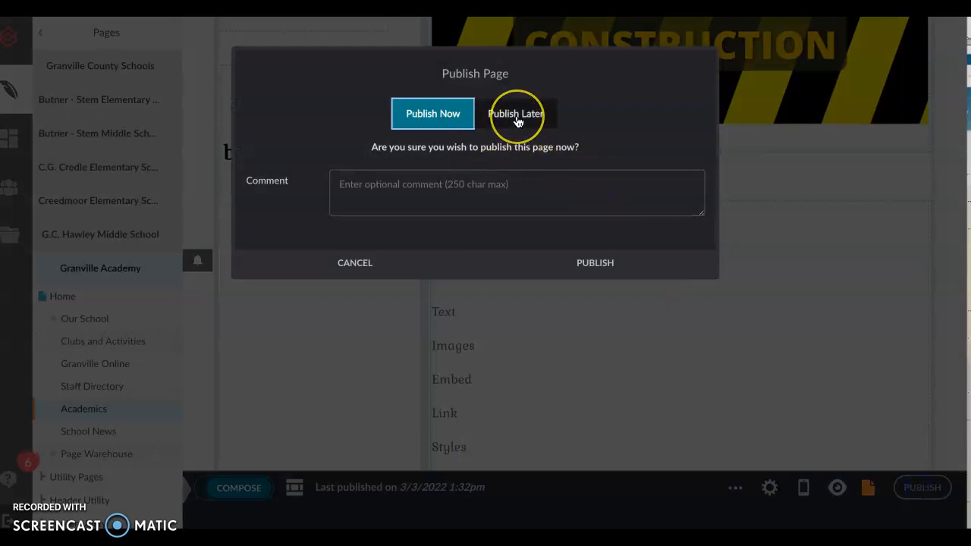
pyautogui.click(599, 262)
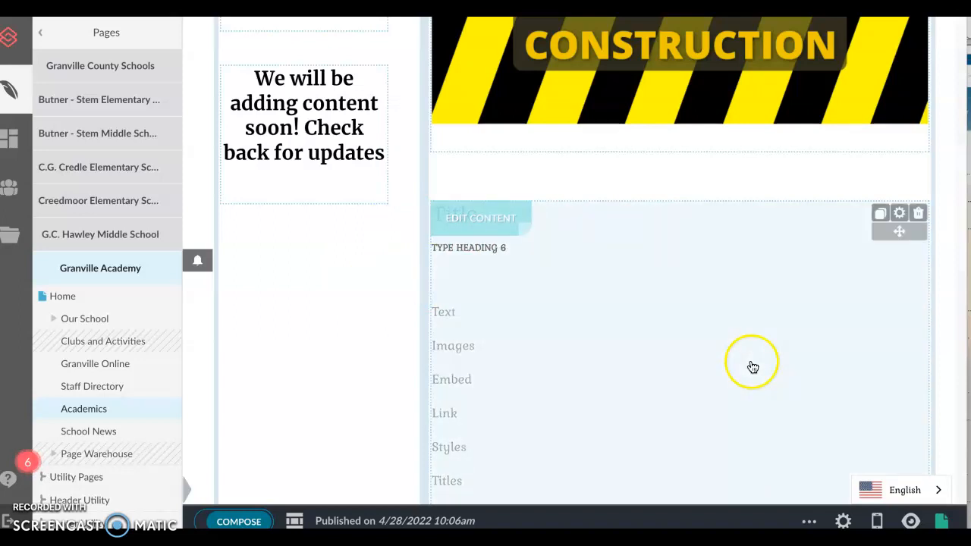
# View the published version of the Academics page, dismissing the public notice, and return to the editor.
pyautogui.click(910, 521)
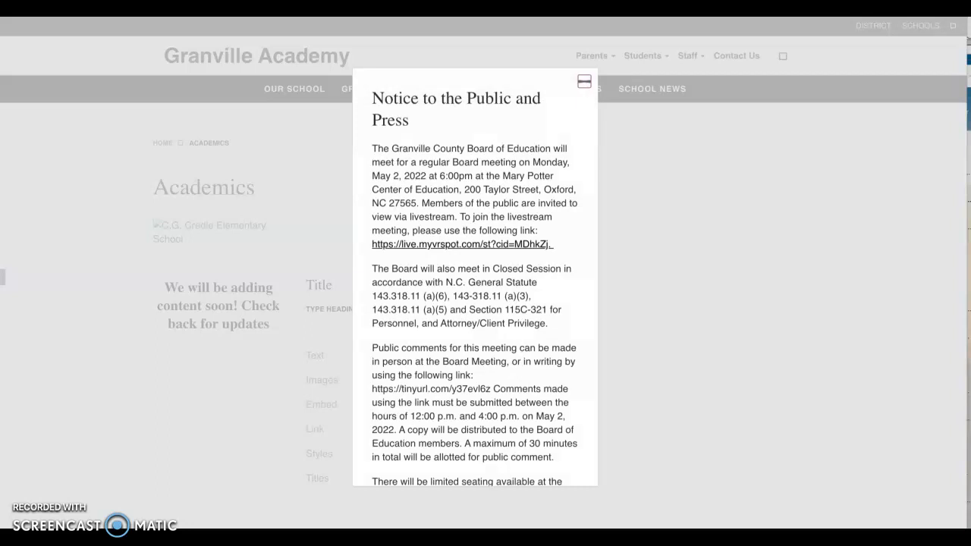
pyautogui.click(581, 89)
pyautogui.scroll(-6, 803, 275)
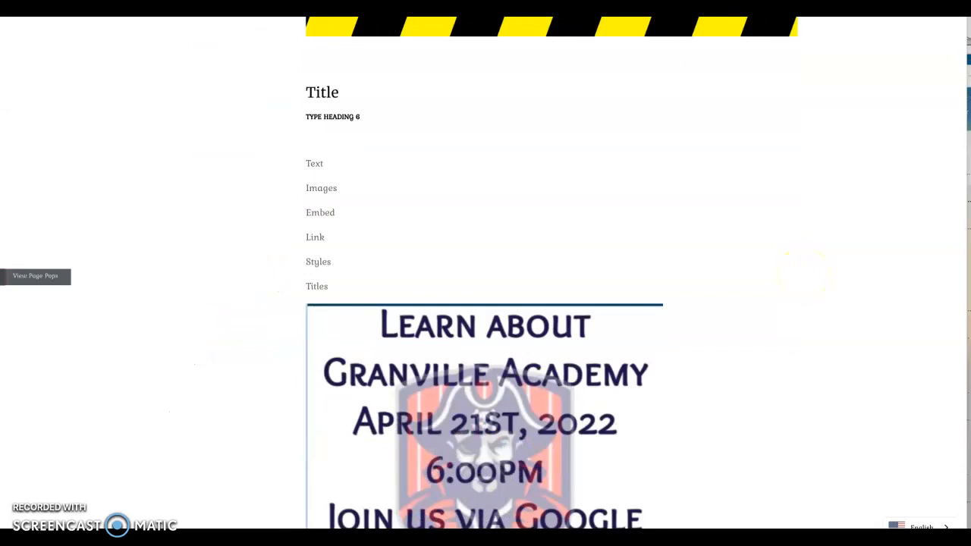
pyautogui.click(653, 8)
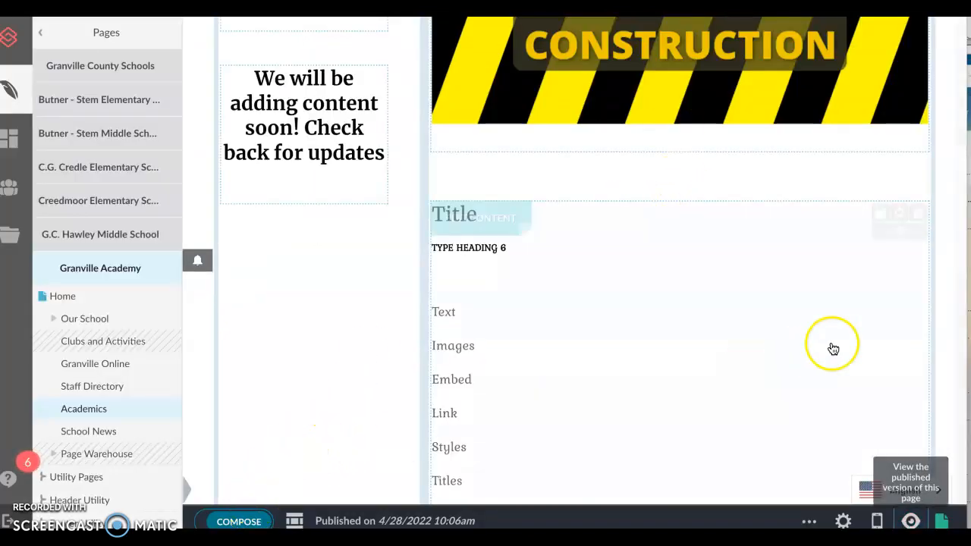
# Delete the content element with the Title heading from the Academics page and confirm the deletion.
pyautogui.click(917, 214)
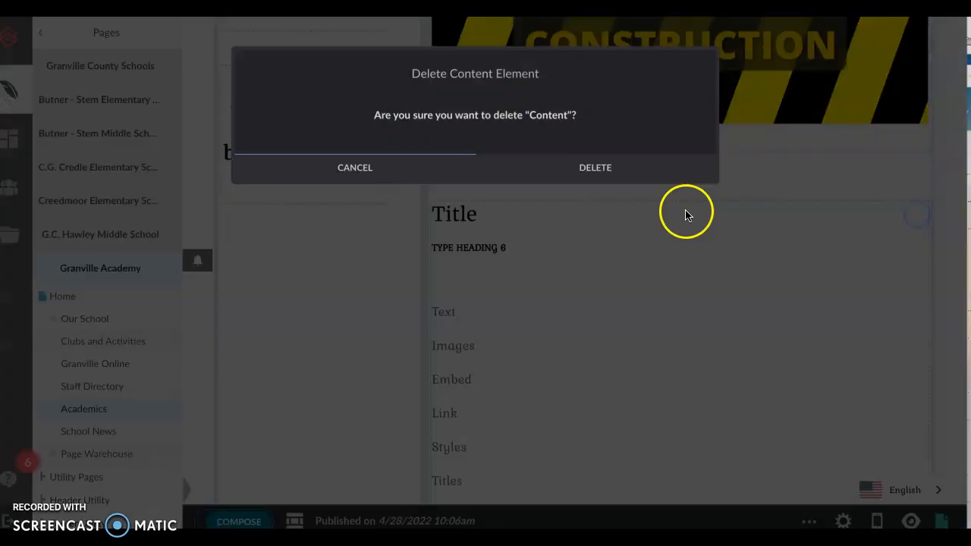
pyautogui.click(584, 174)
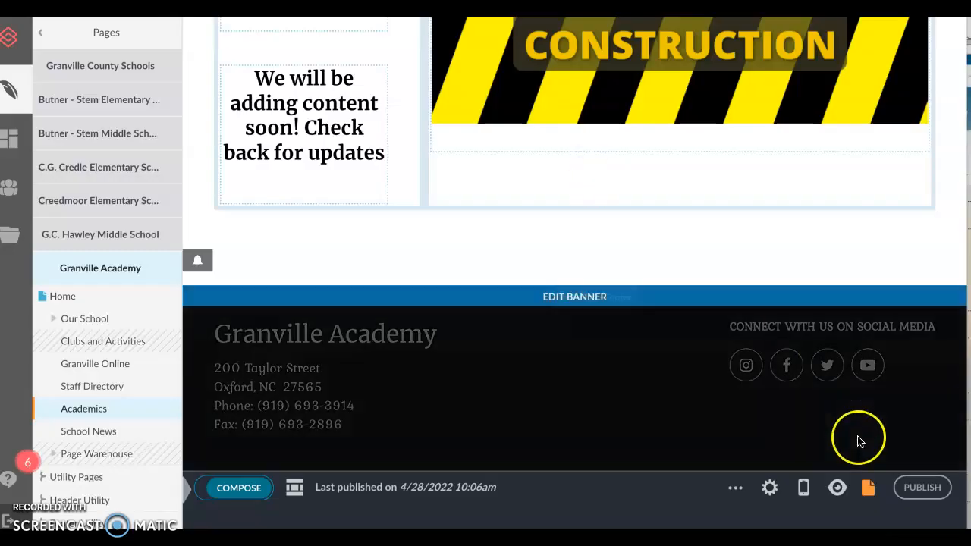
# Publish the Academics page draft with the content element removed, immediately and without a comment.
pyautogui.moveTo(871, 491)
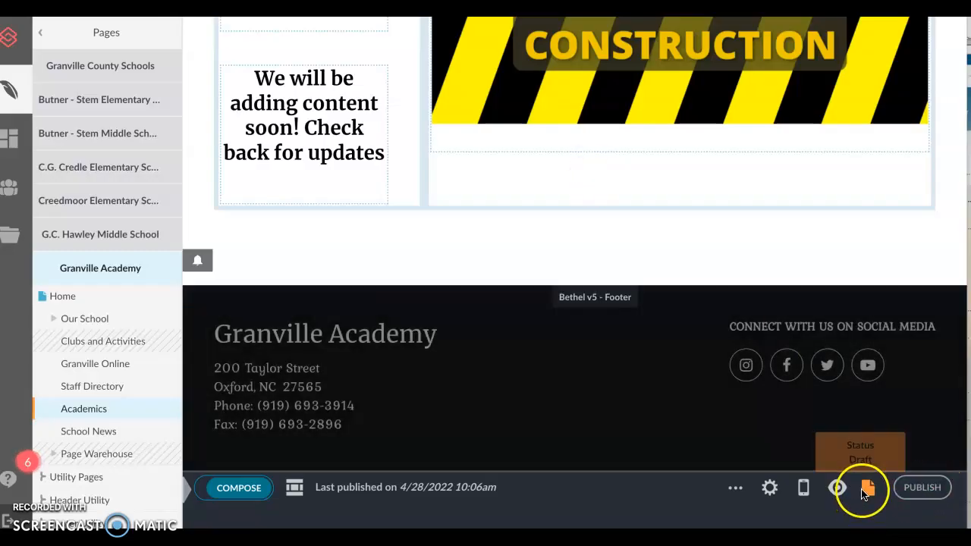
pyautogui.click(921, 488)
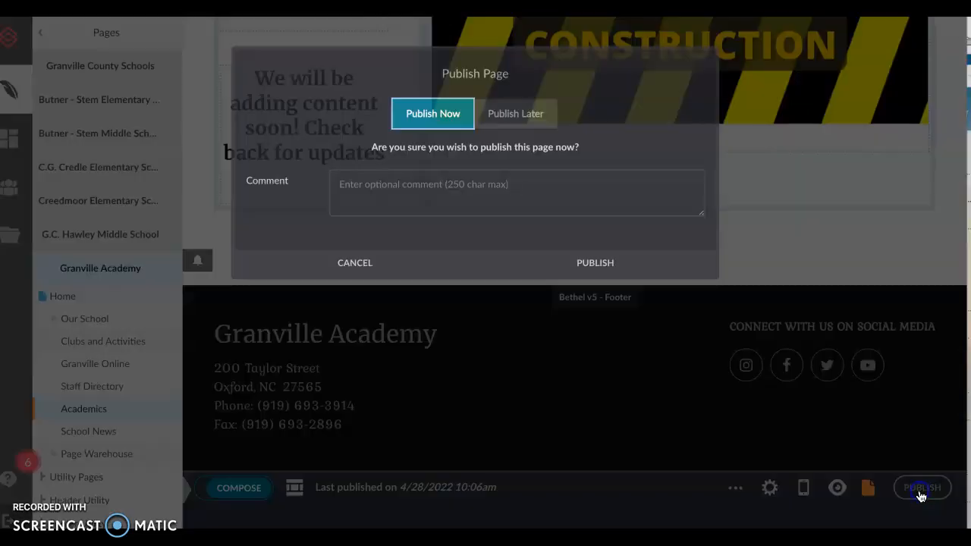
pyautogui.click(579, 262)
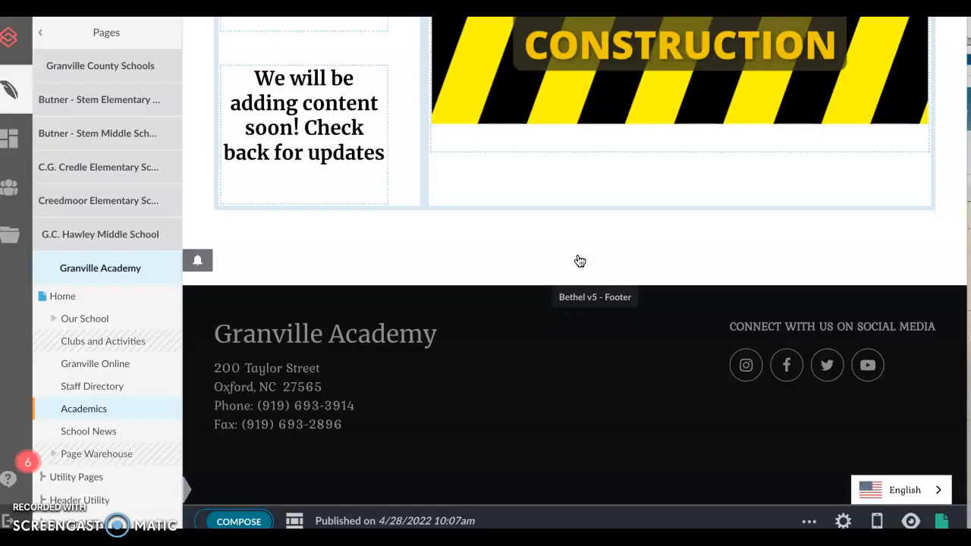
# Turn off compose mode to review the Academics page down to the footer, and turn compose mode back on.
pyautogui.scroll(5, 393, 380)
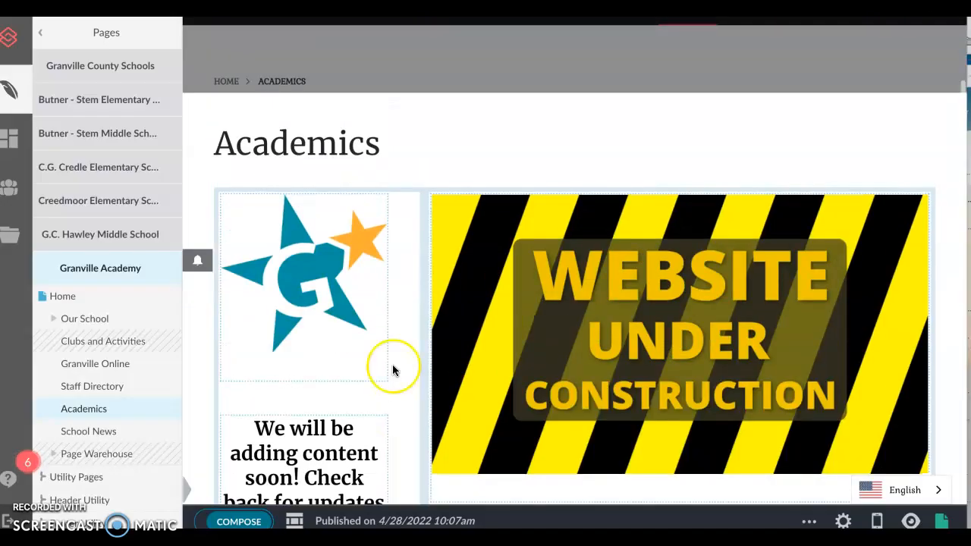
pyautogui.click(241, 522)
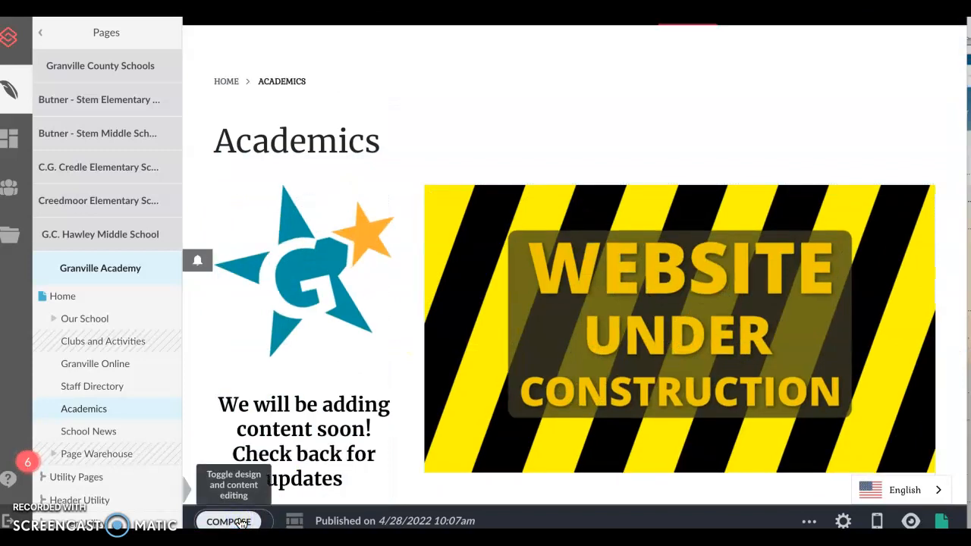
pyautogui.scroll(-5, 412, 472)
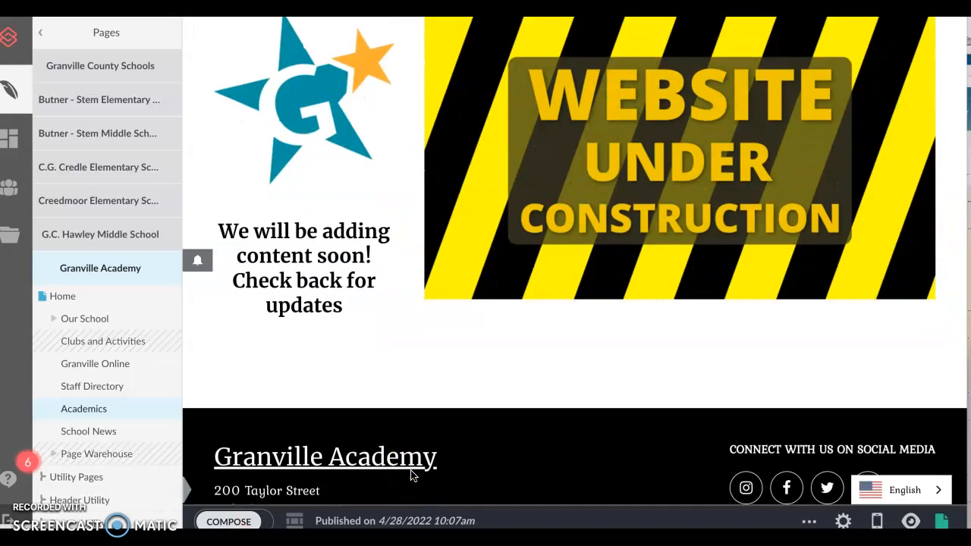
pyautogui.scroll(1, 412, 475)
pyautogui.click(240, 521)
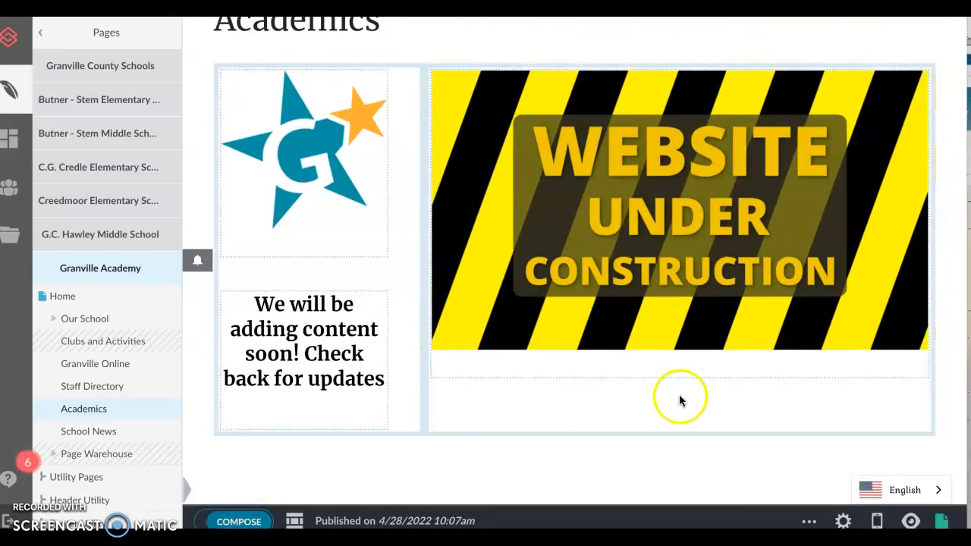
# View the standard element types that can be added below the construction image and close the list without adding one.
pyautogui.moveTo(637, 365)
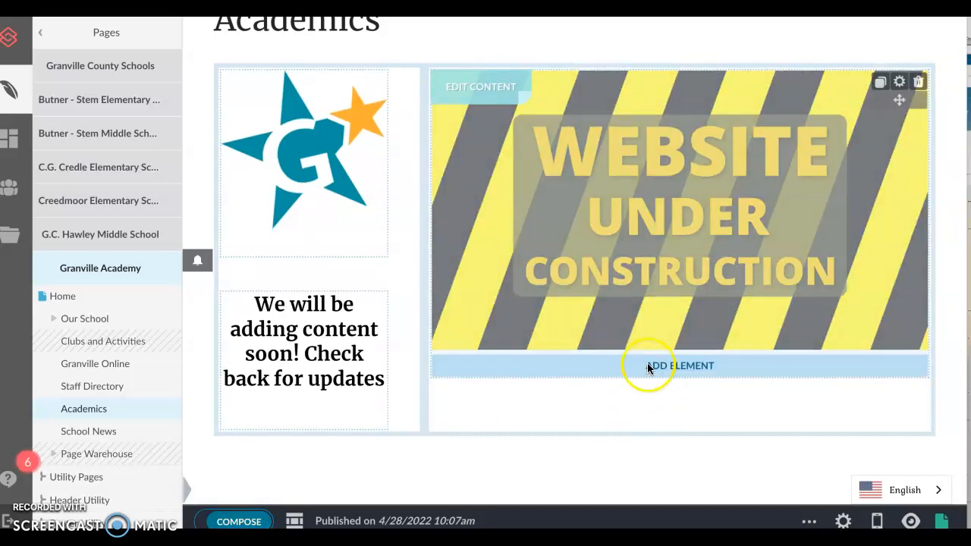
pyautogui.click(647, 365)
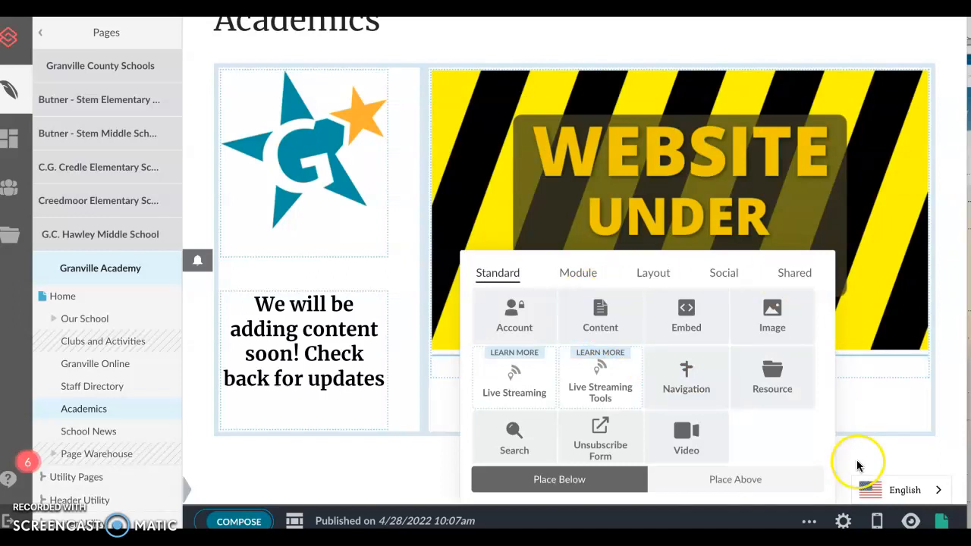
pyautogui.click(880, 447)
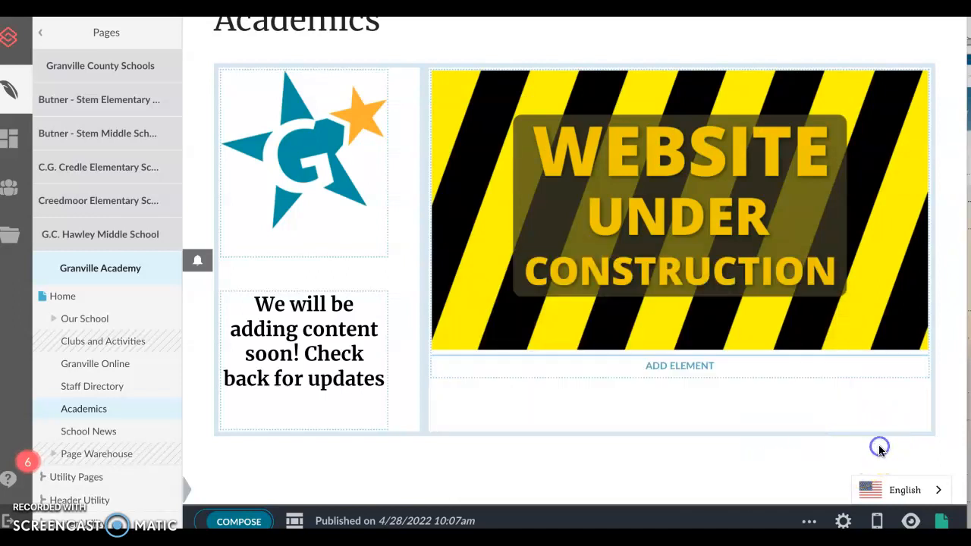